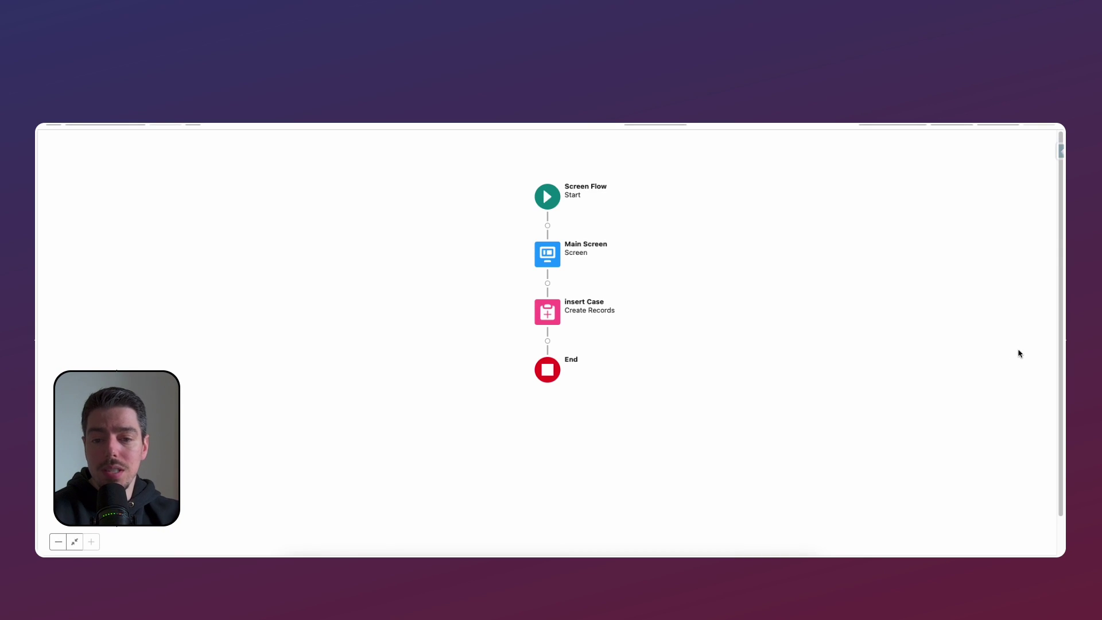
Step: Review the Main Screen and insert Case settings, leaving the new case Id stored automatically
double_click(558, 262)
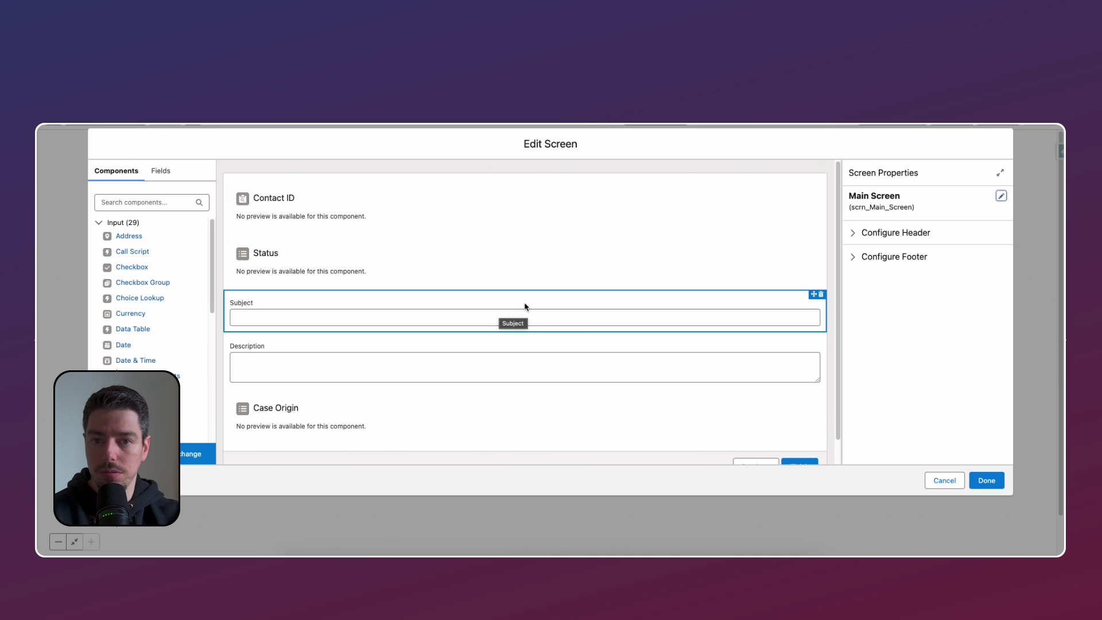
click(1011, 130)
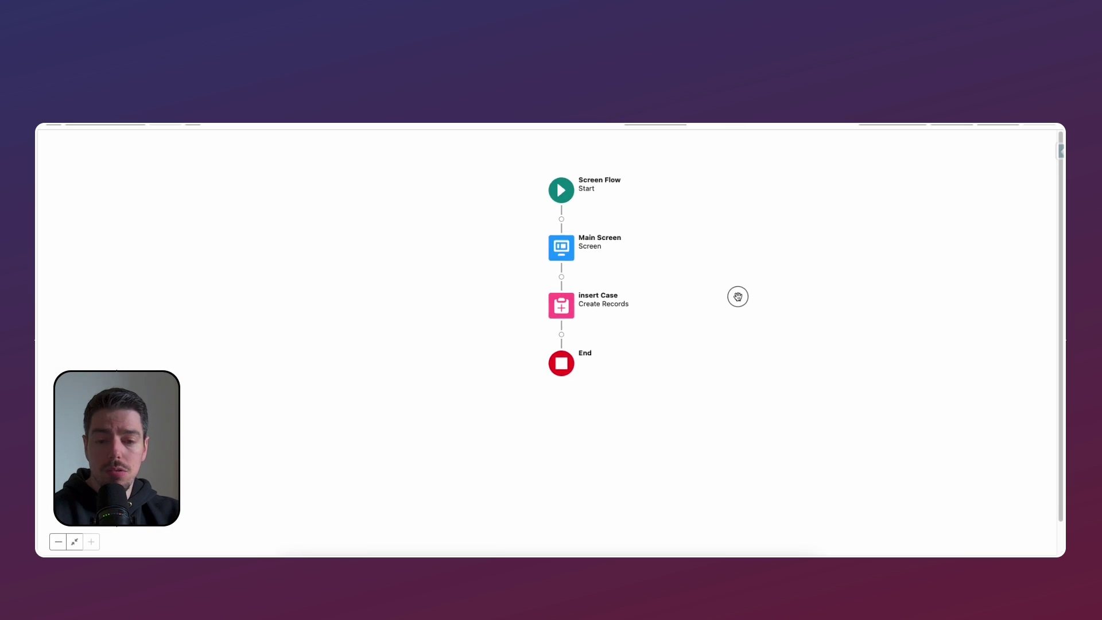
click(563, 305)
click(562, 429)
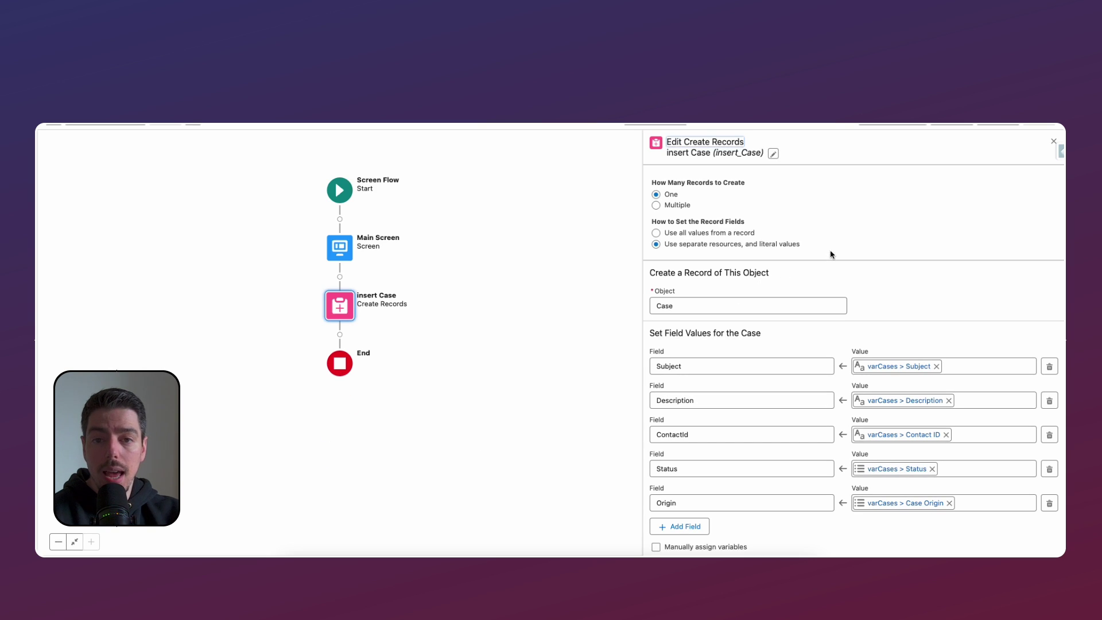
click(1054, 142)
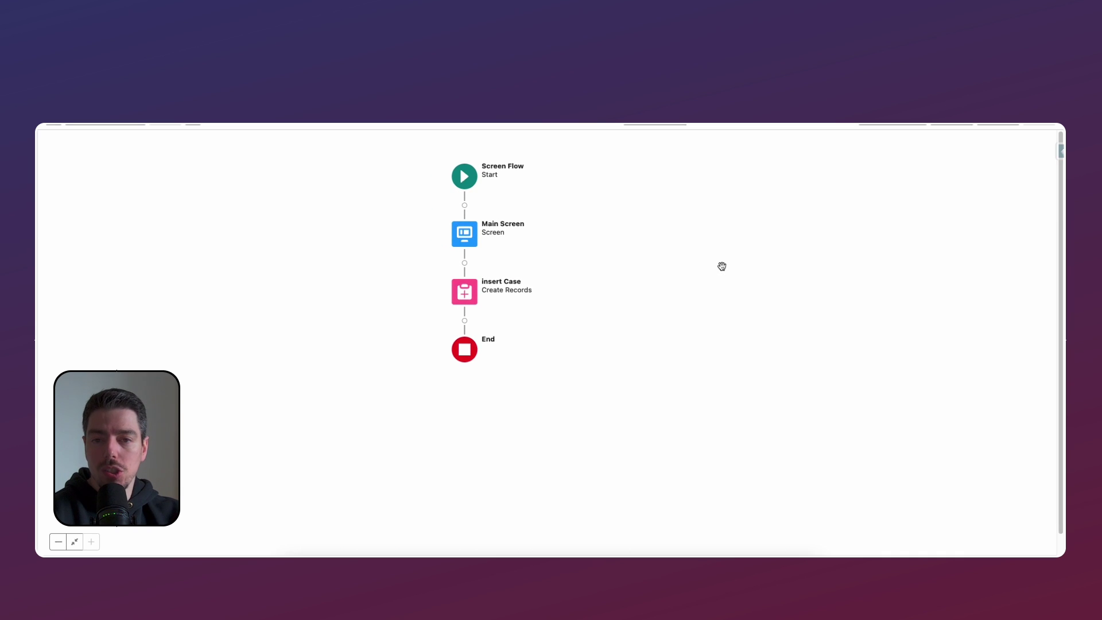
click(472, 297)
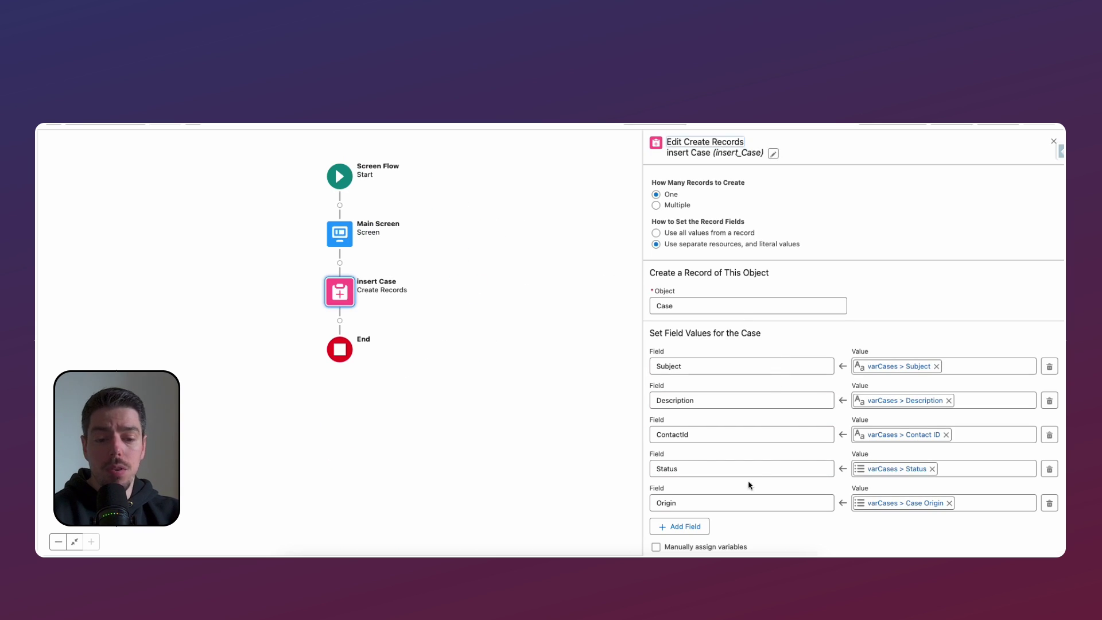
click(738, 551)
scroll(800, 533, down, 2)
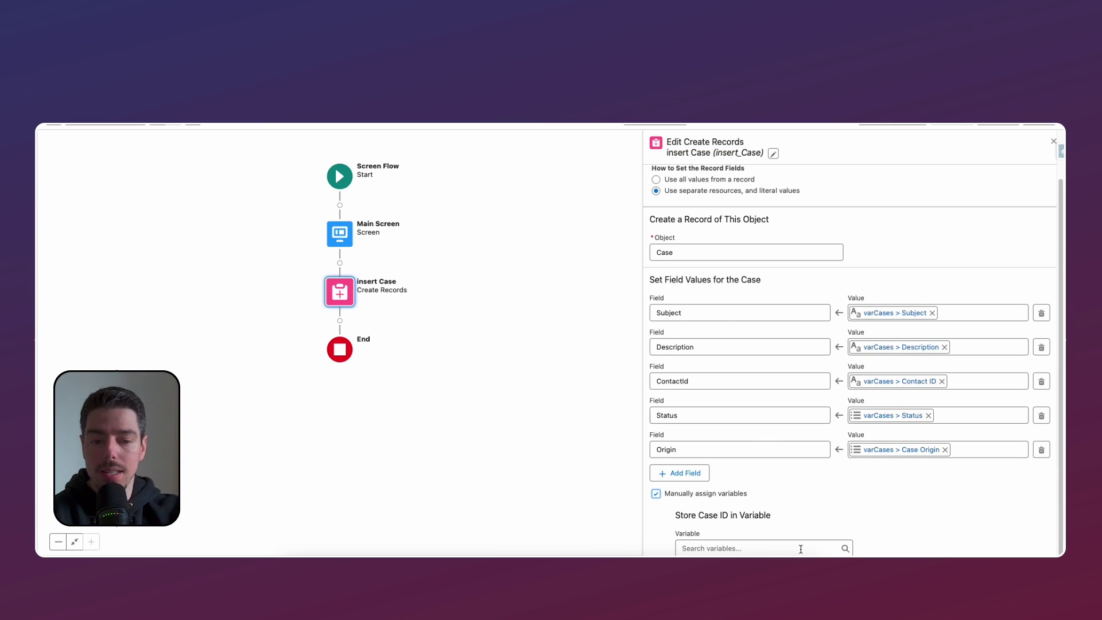
click(744, 495)
click(647, 347)
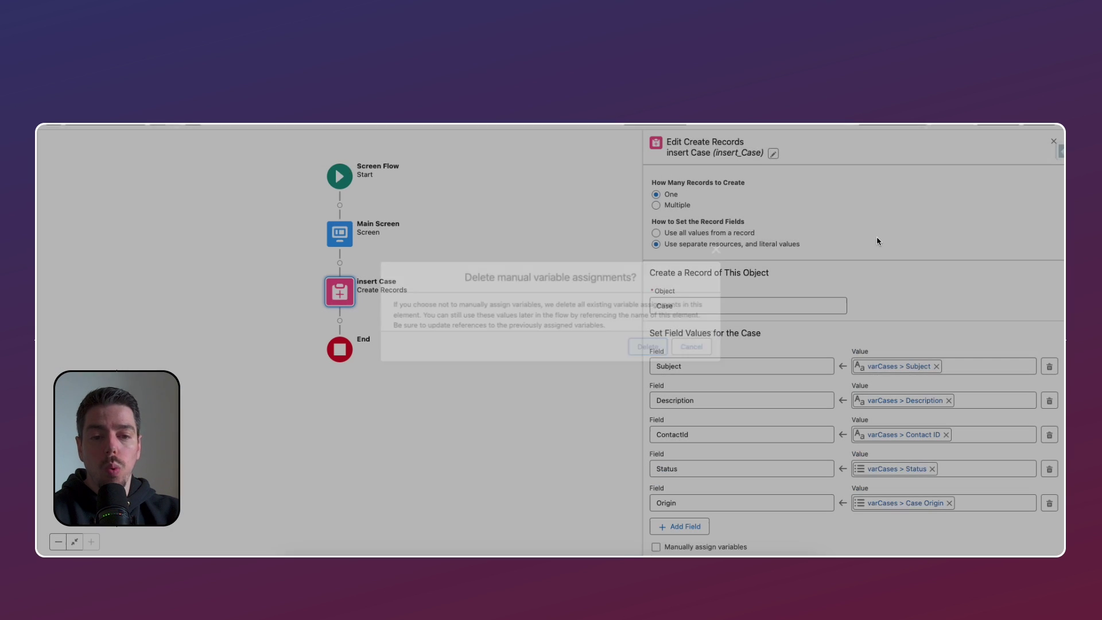
click(1051, 143)
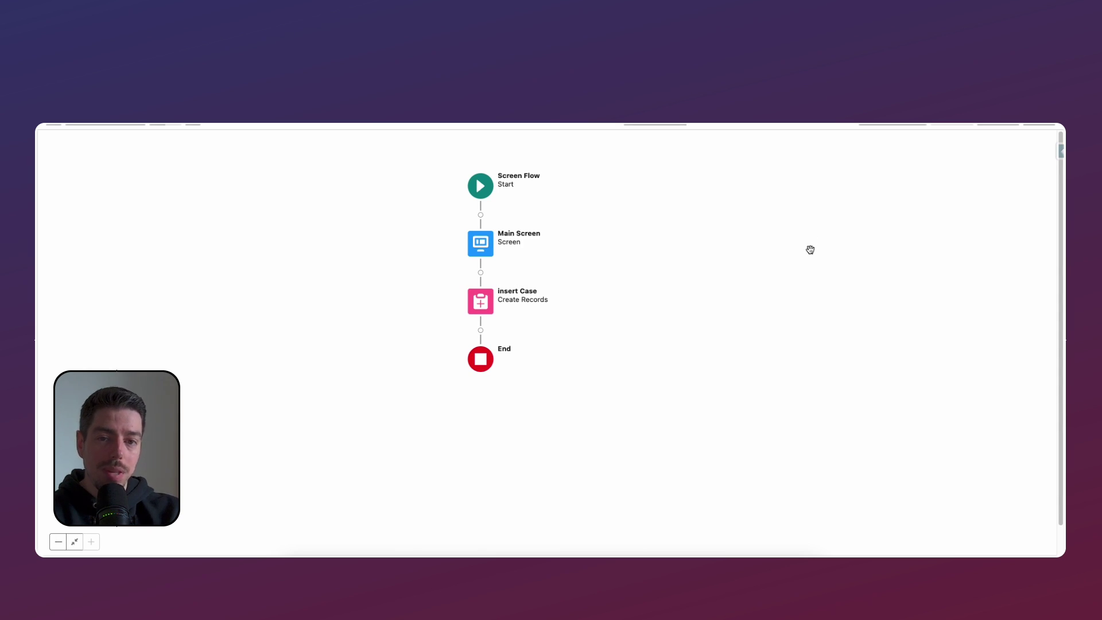
Step: Add a Get Records step after insert Case labelled 'get Created Case', querying the Case object
click(481, 331)
text(get)
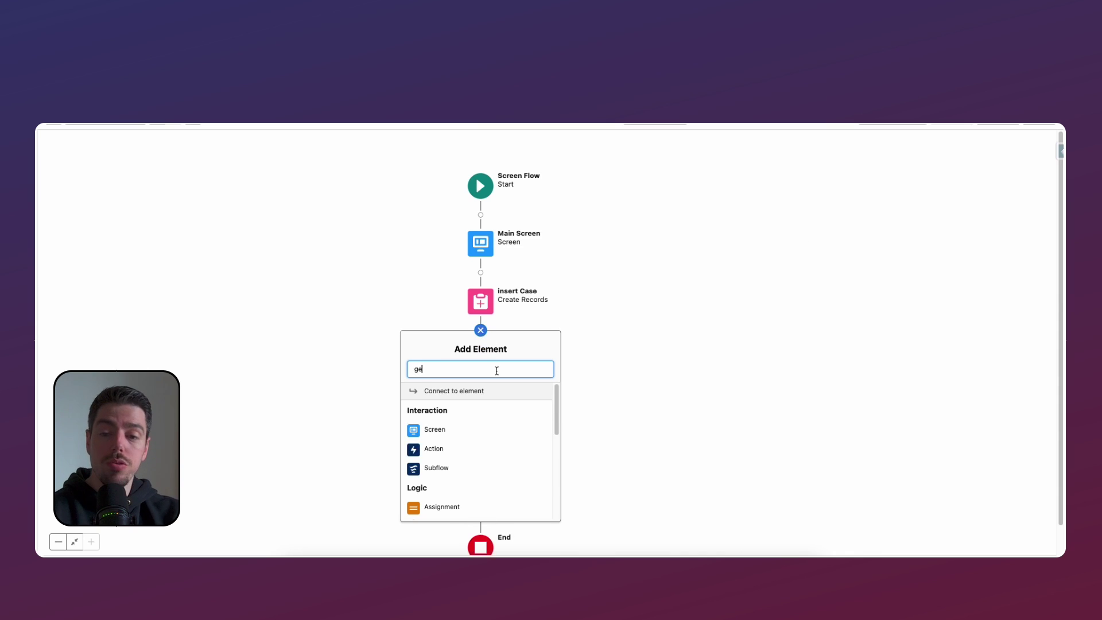
click(477, 401)
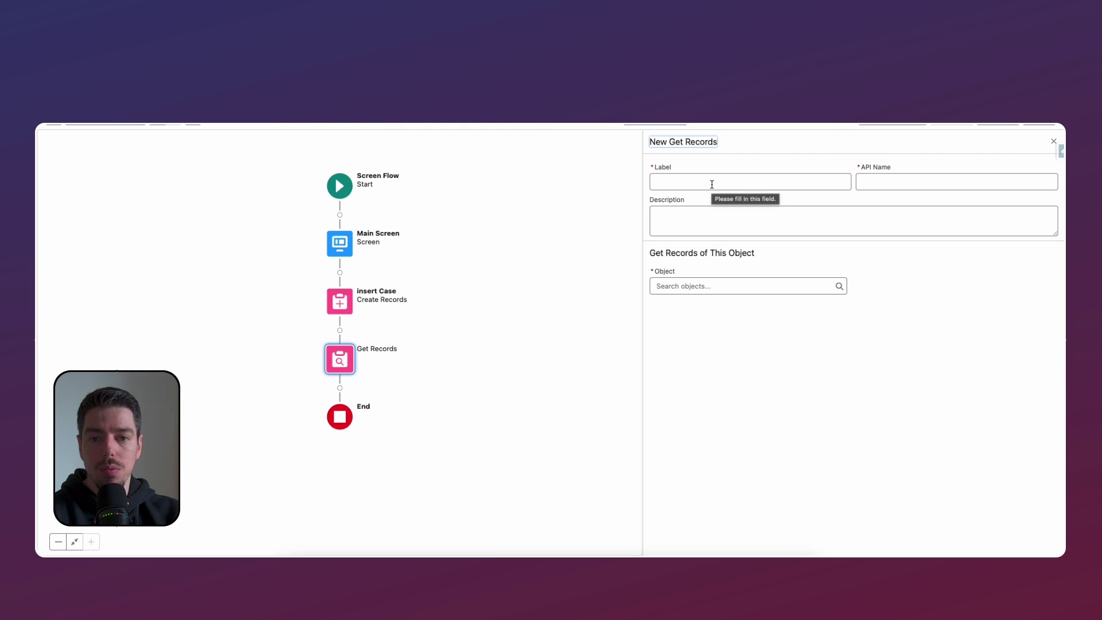
click(712, 185)
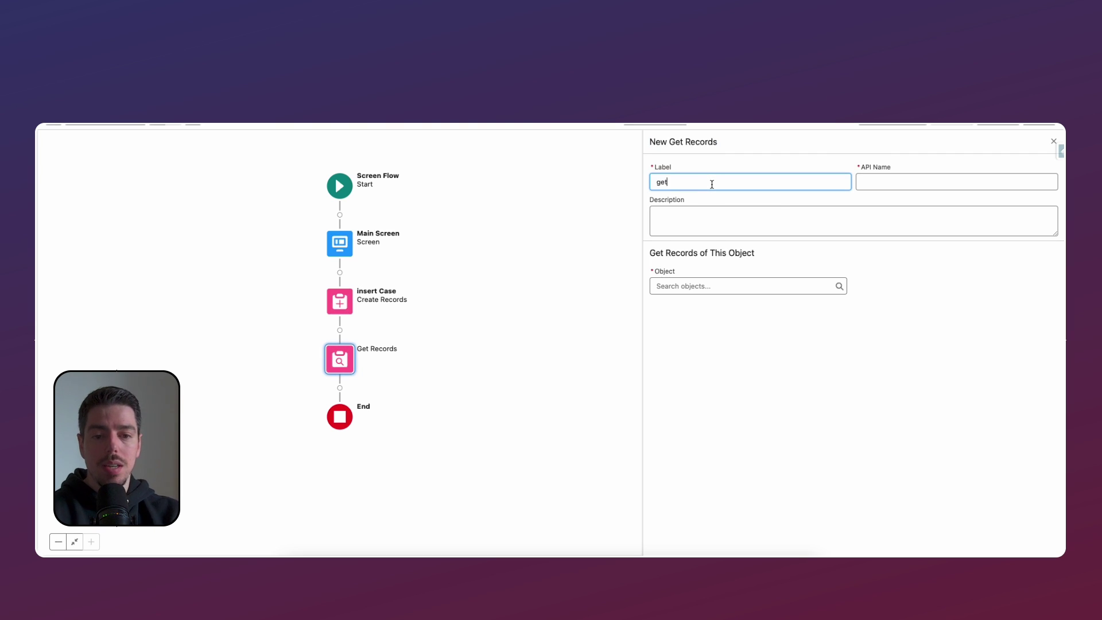
text(get Created C)
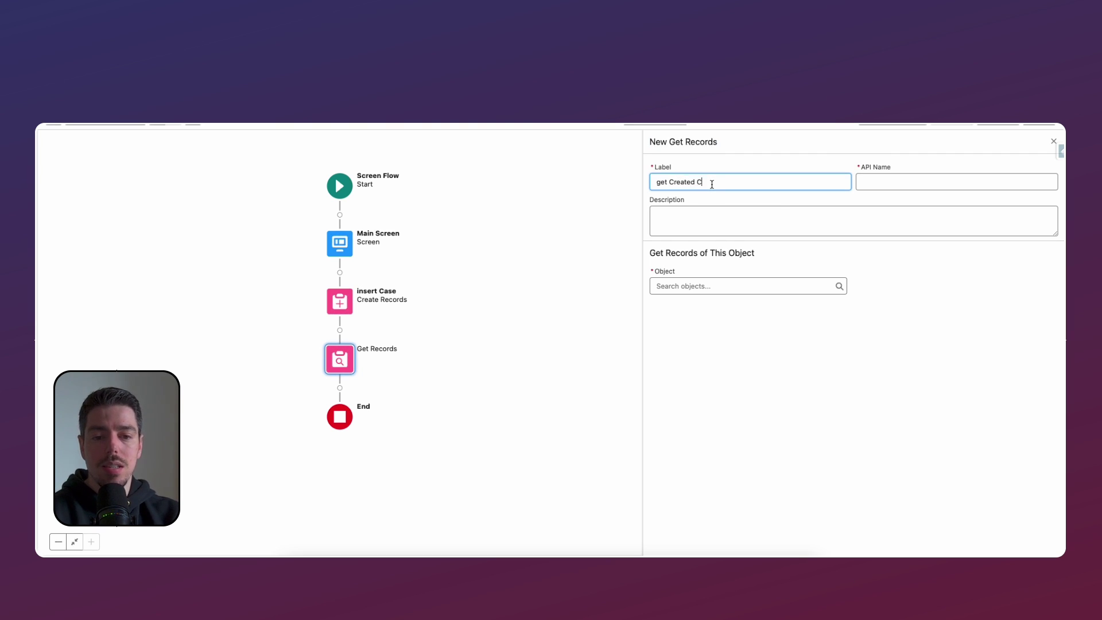
text(ase)
key(Tab)
click(729, 285)
text(Case)
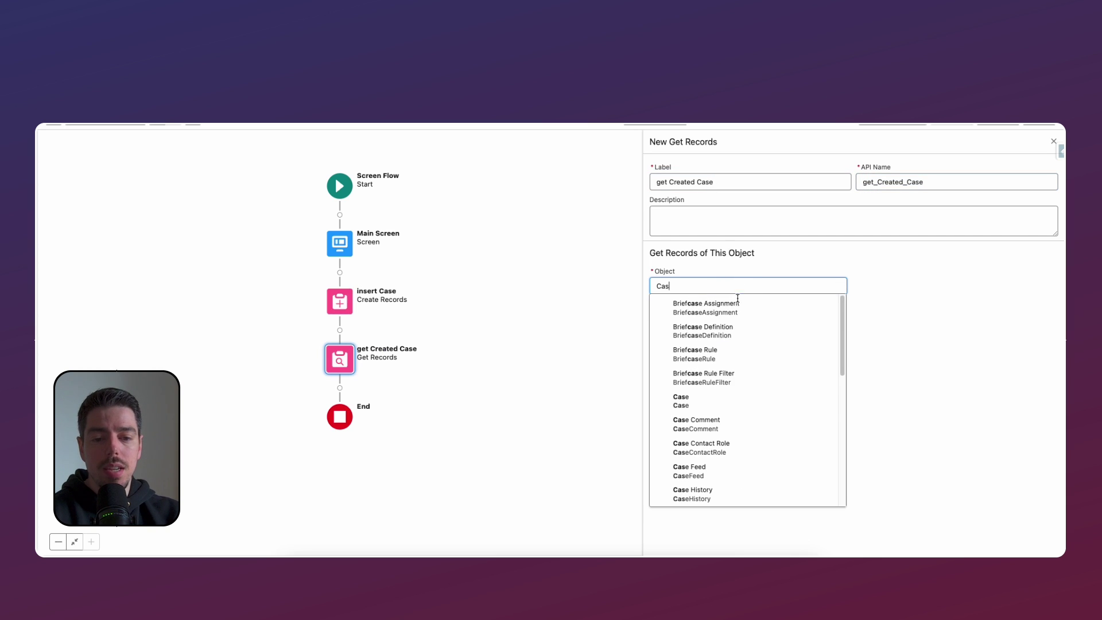
click(718, 404)
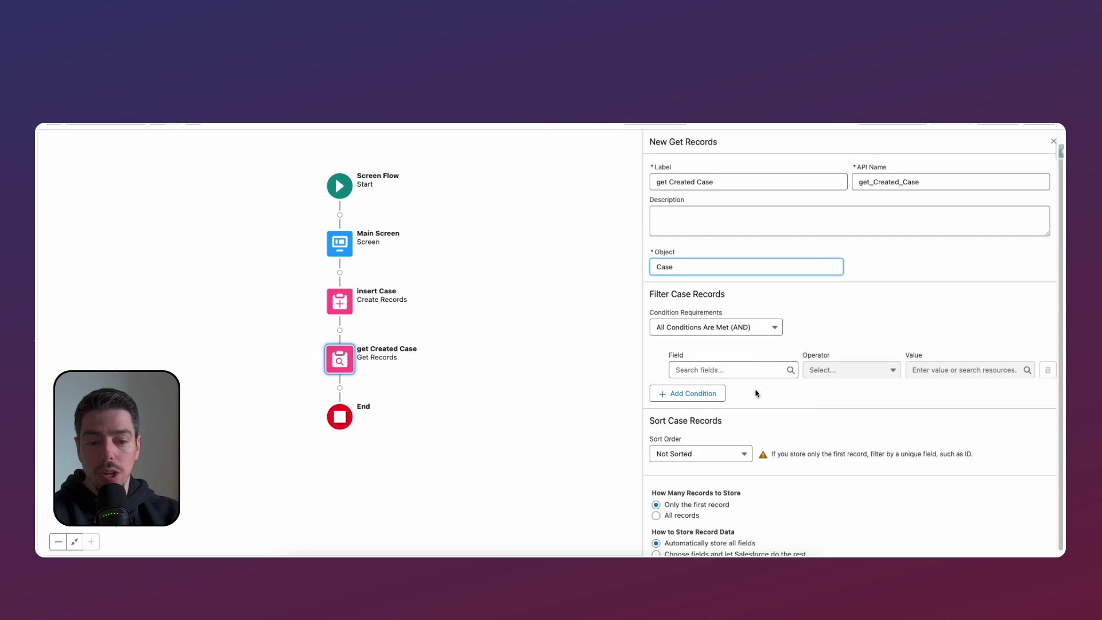
Step: Filter get Created Case on Id equals CaseId from insert_Case
click(747, 369)
text(id)
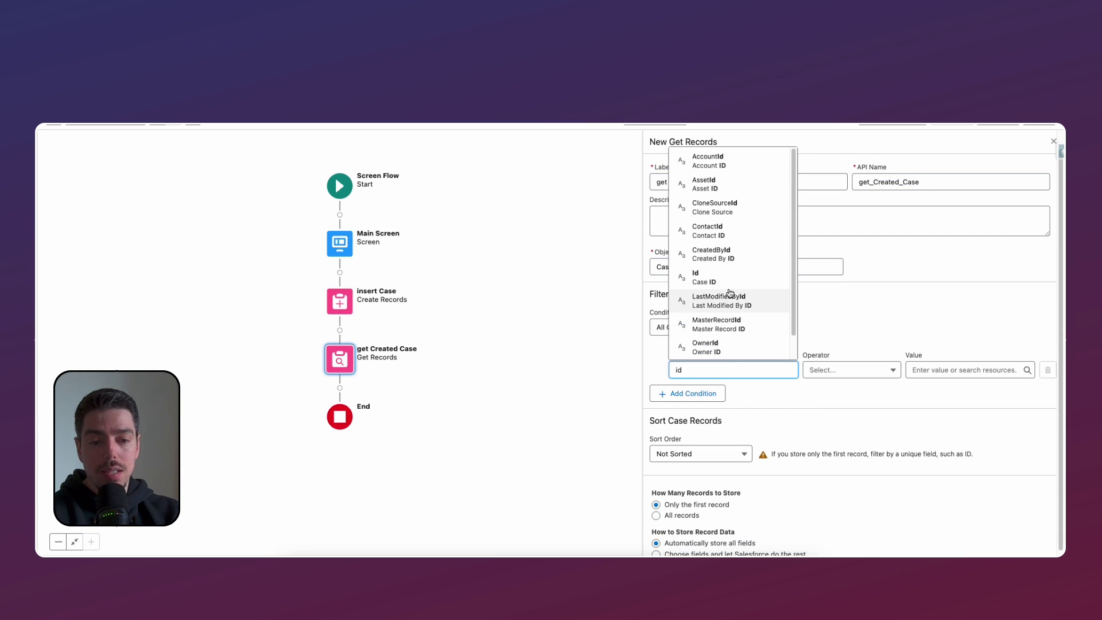
click(735, 278)
click(934, 370)
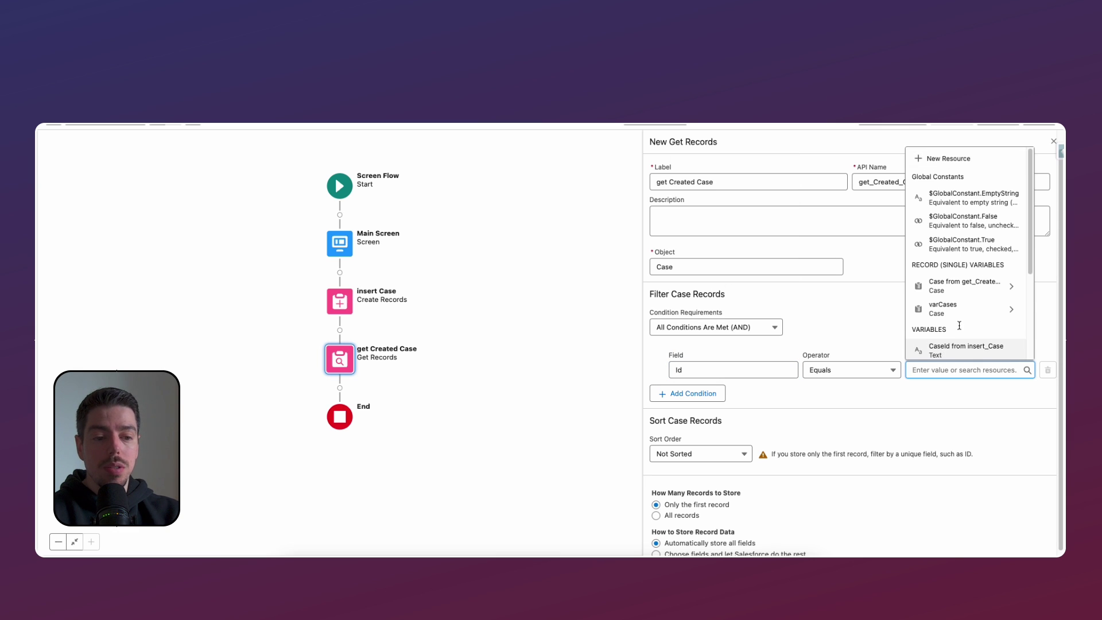
scroll(963, 322, down, 5)
scroll(974, 302, up, 2)
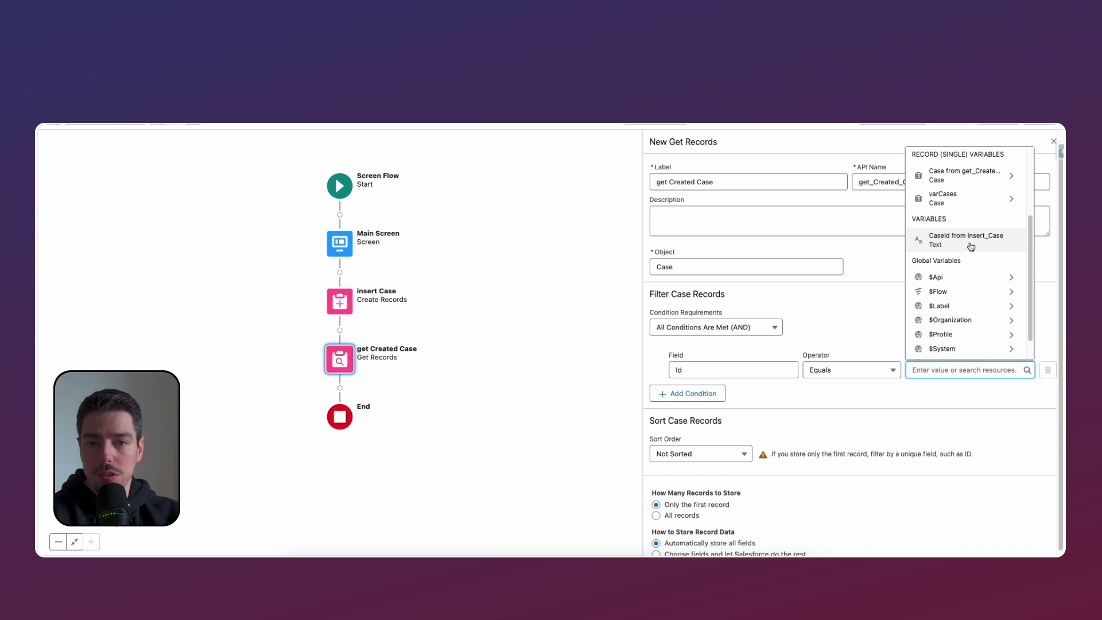
click(971, 247)
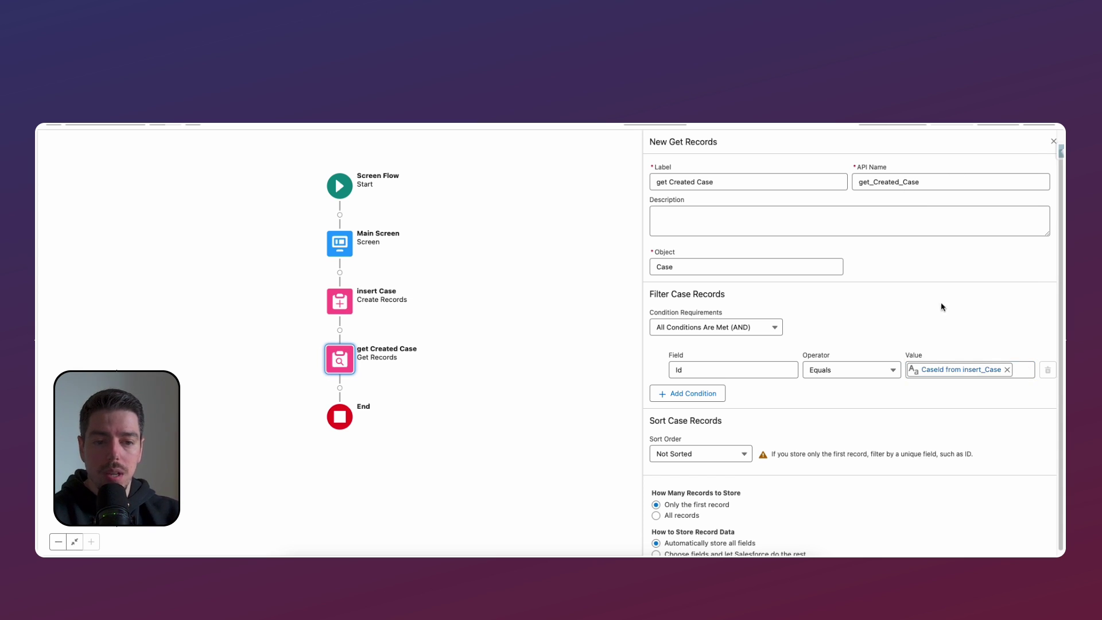
click(1053, 141)
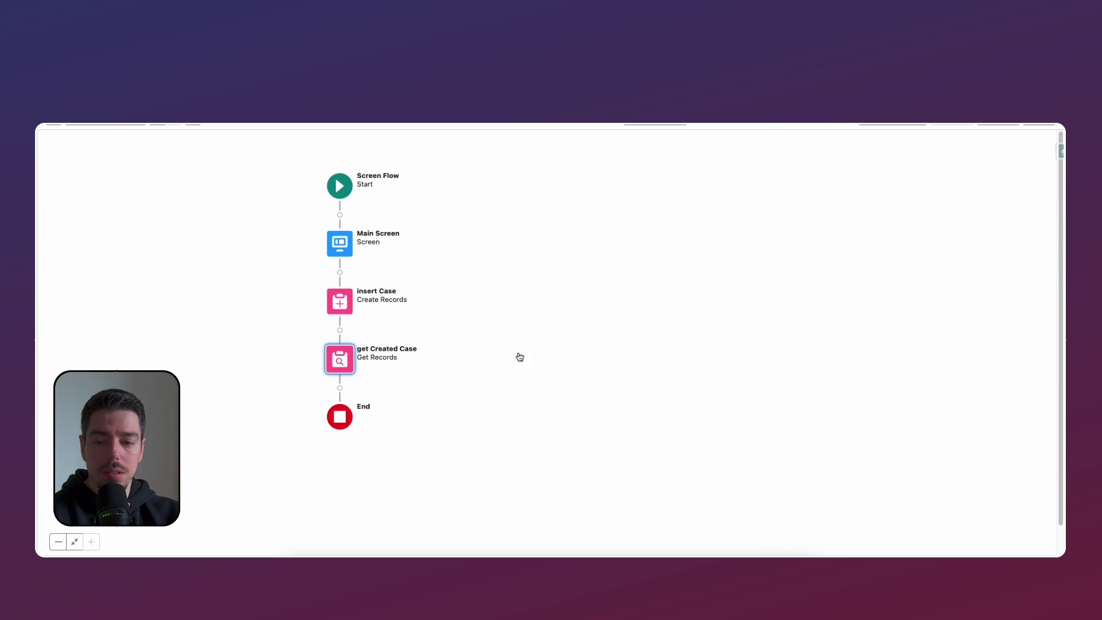
Step: Add a screen after get Created Case labelled 'End Screen' with API name scrn_End_Screen
click(429, 357)
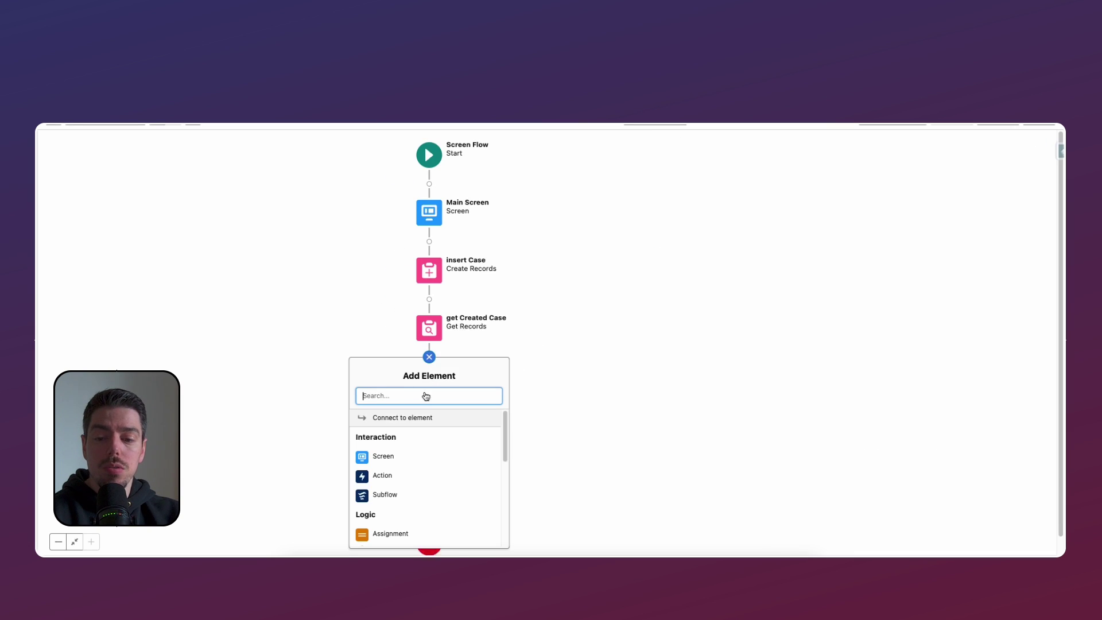
click(421, 455)
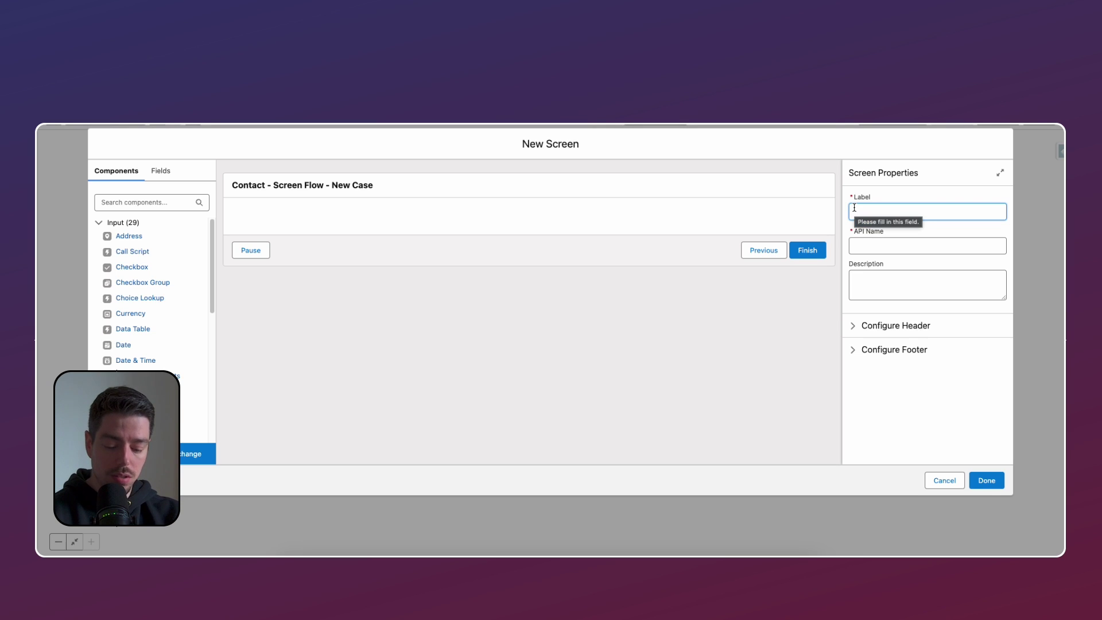
text(End Screen)
key(Tab)
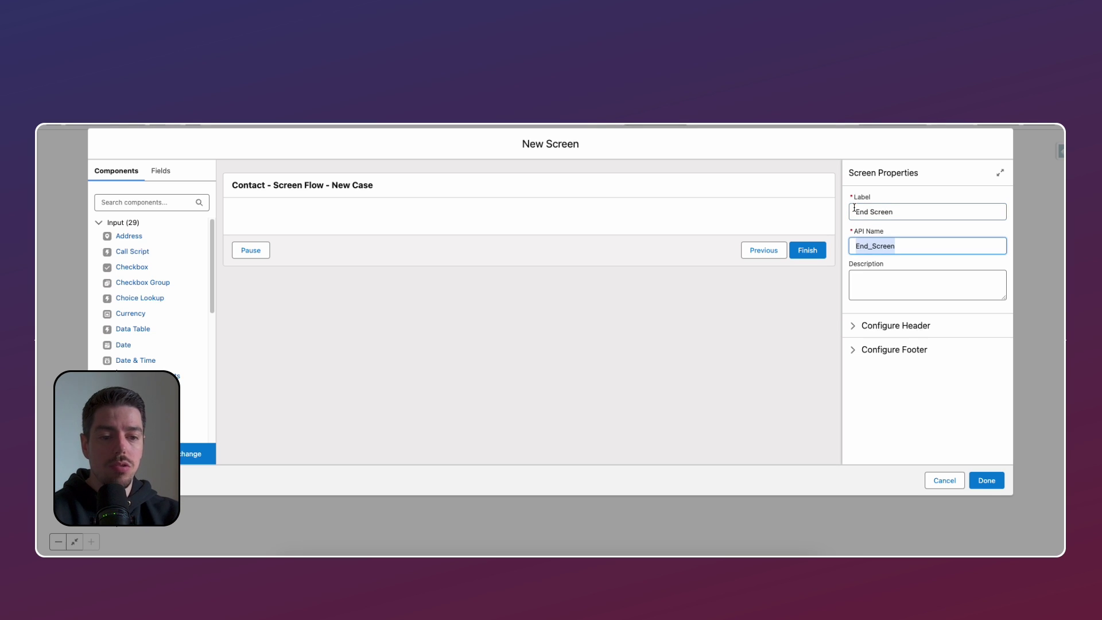
key(Left)
text(scrn_)
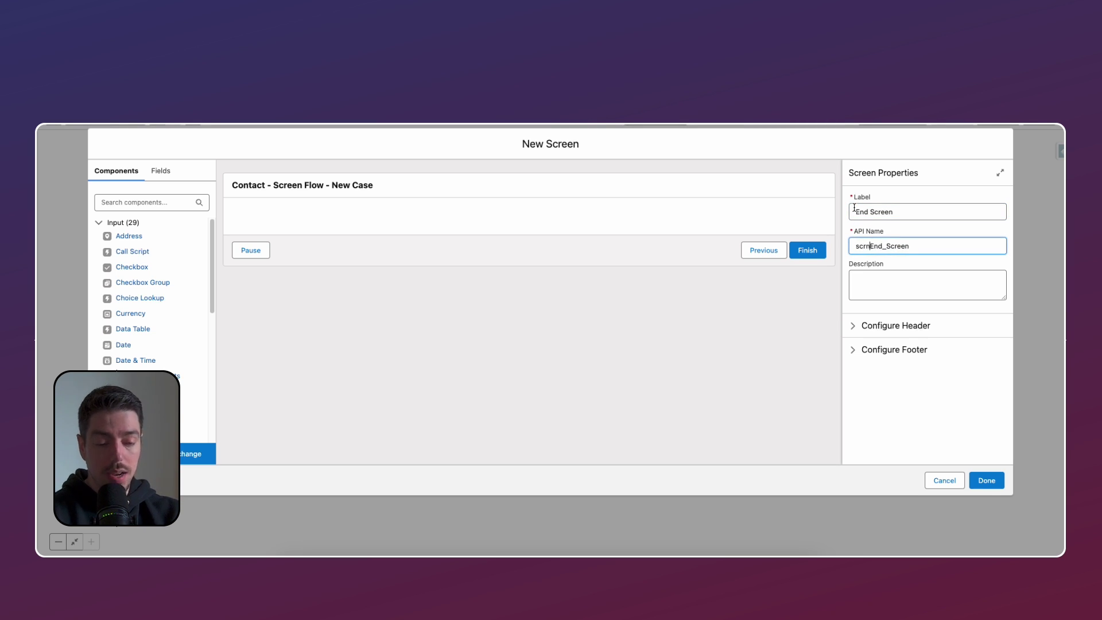
Step: Turn off Show Header and set the footer's Pause Button to Hide Pause
click(856, 325)
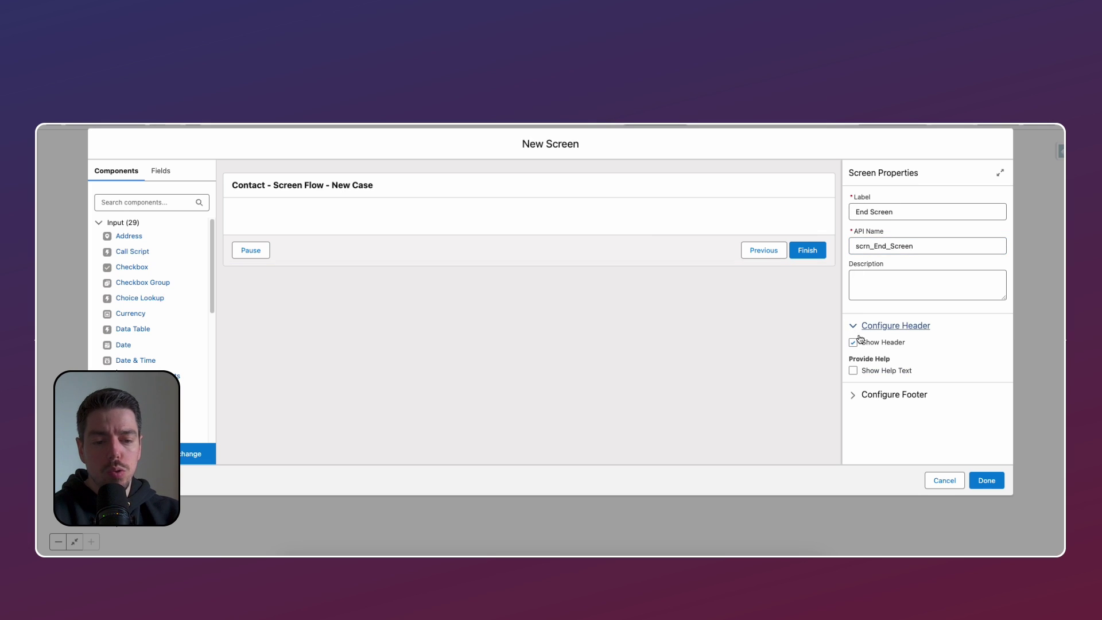
click(854, 343)
click(879, 394)
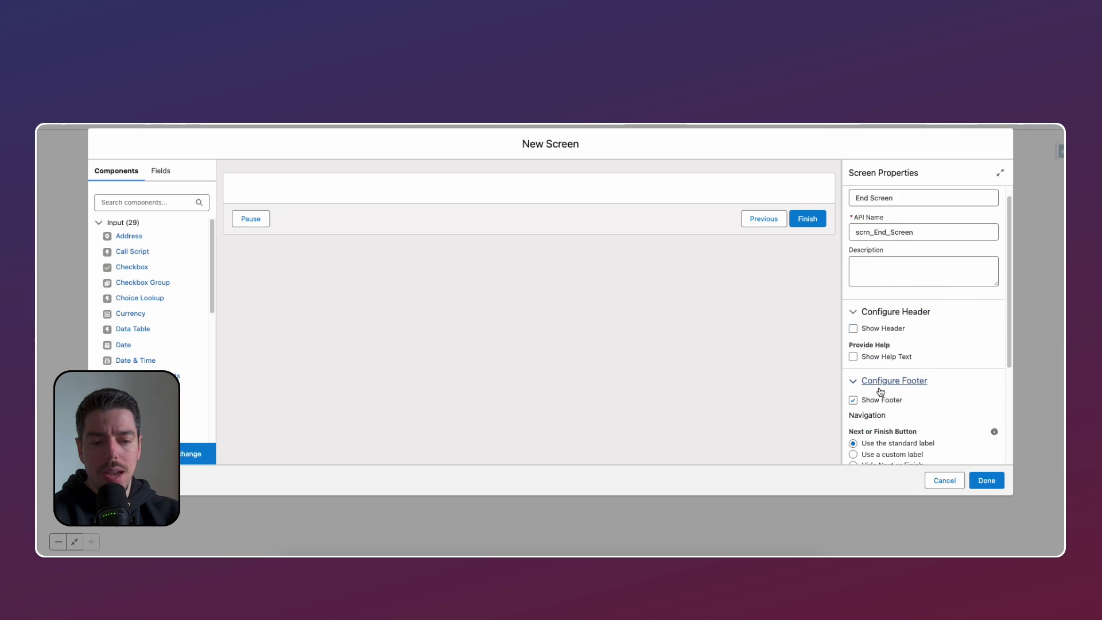
scroll(880, 408, down, 3)
click(881, 415)
scroll(877, 319, up, 2)
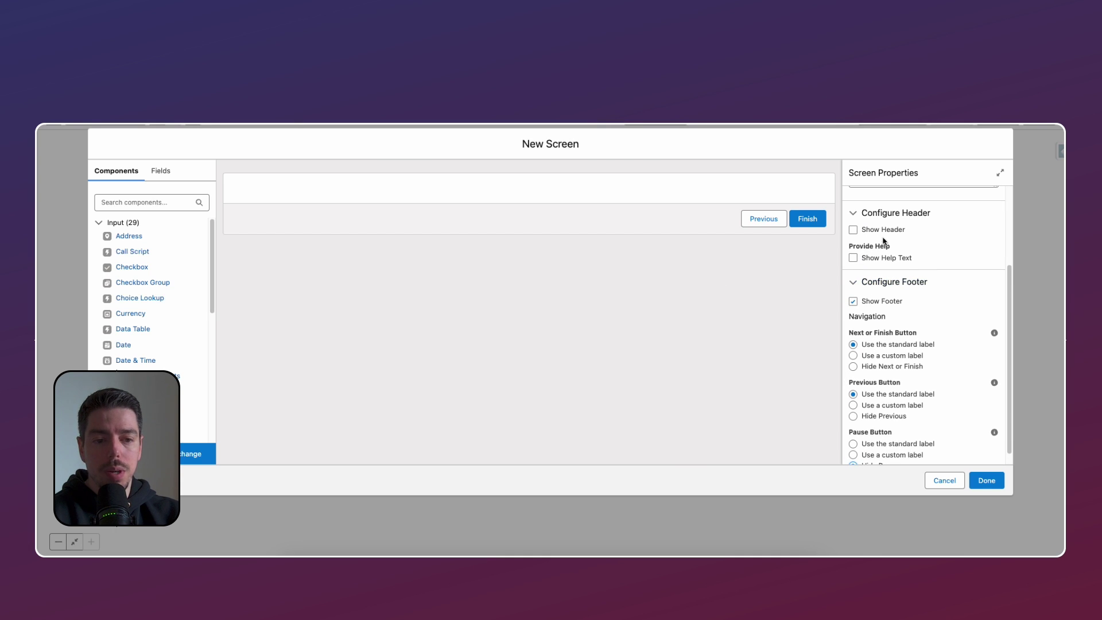
scroll(884, 241, up, 3)
Step: Place a Display Text component on the End Screen named dtext_EndMessage
click(154, 204)
text(di)
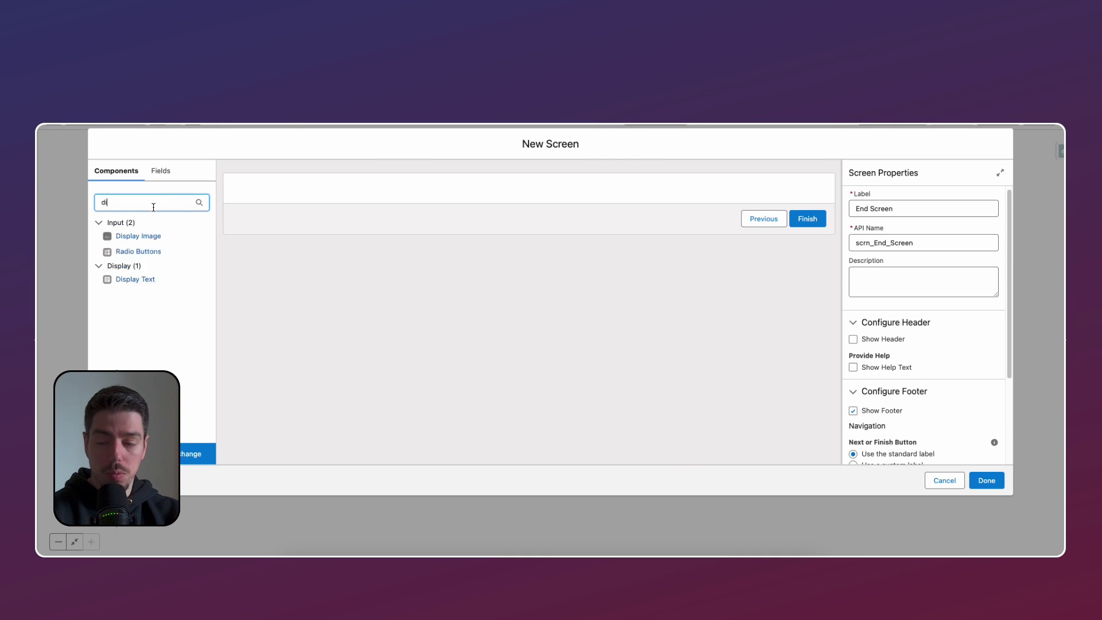
text(s)
drag(135, 236, 631, 235)
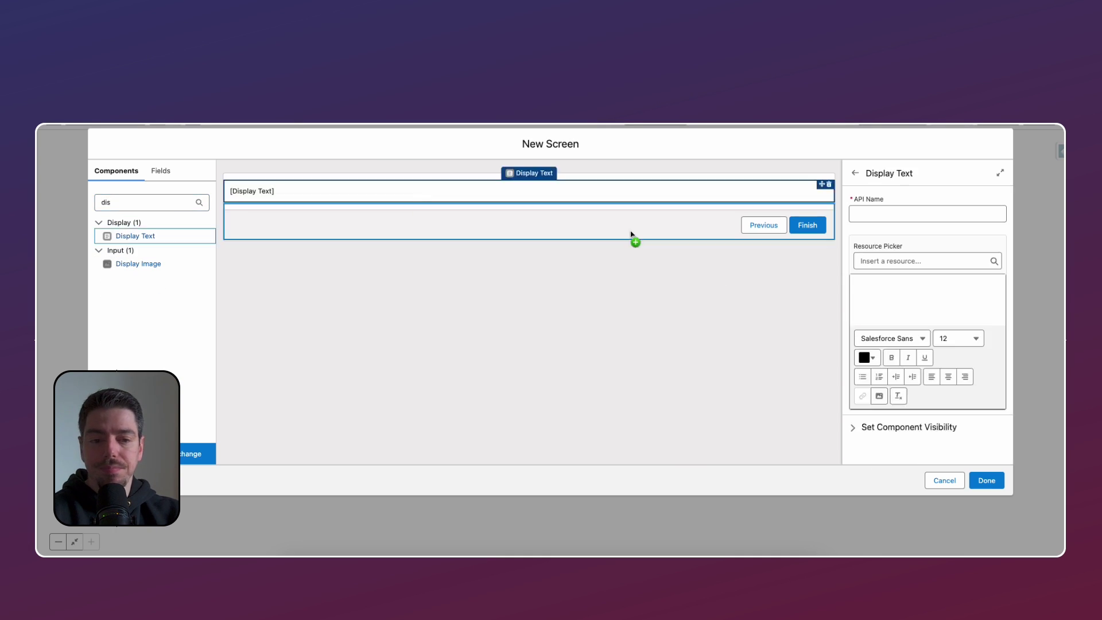
click(878, 213)
text(dtext)
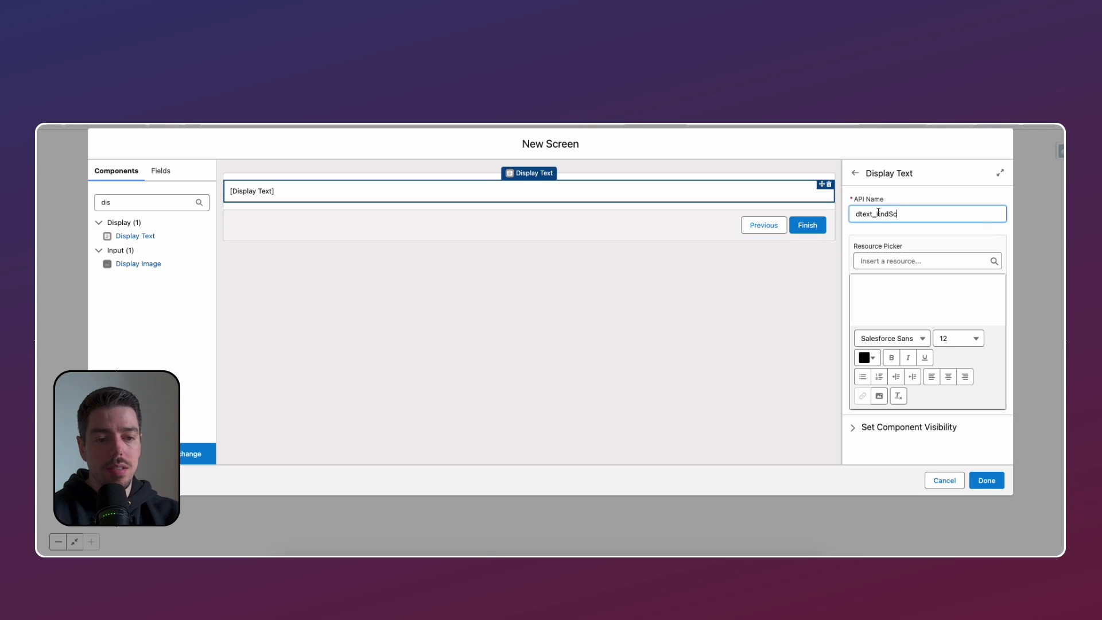
text(_EndMessage)
key(Tab)
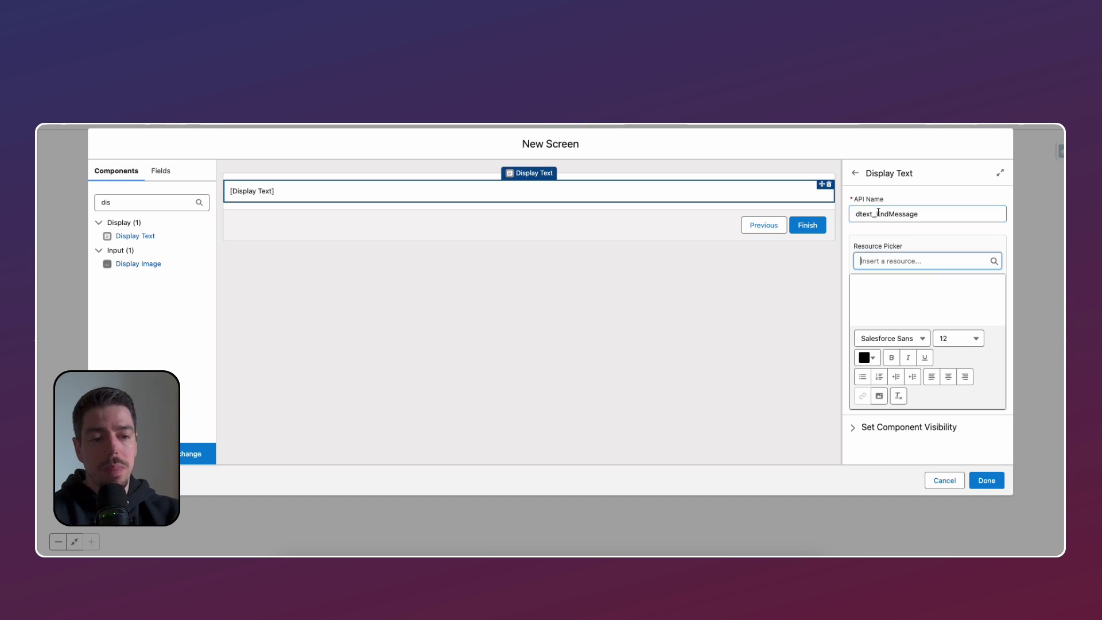
Step: Write 'A new Case has been created / Case Number', centred at size 16, and finish the screen
click(919, 293)
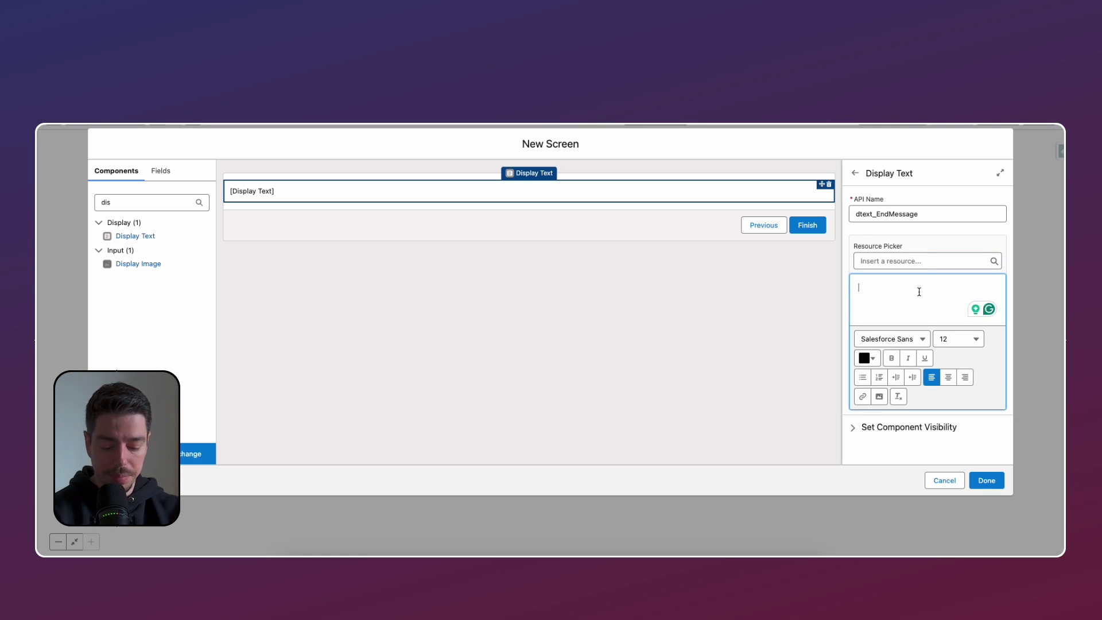
text(A new Case has)
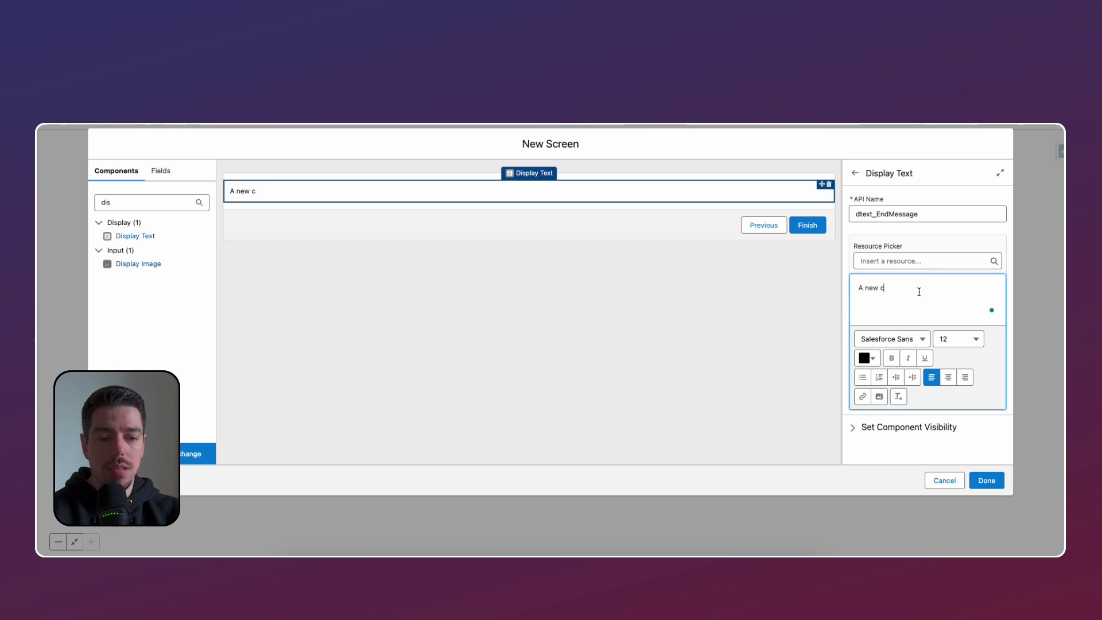
text( been created)
key(Return)
text(Case)
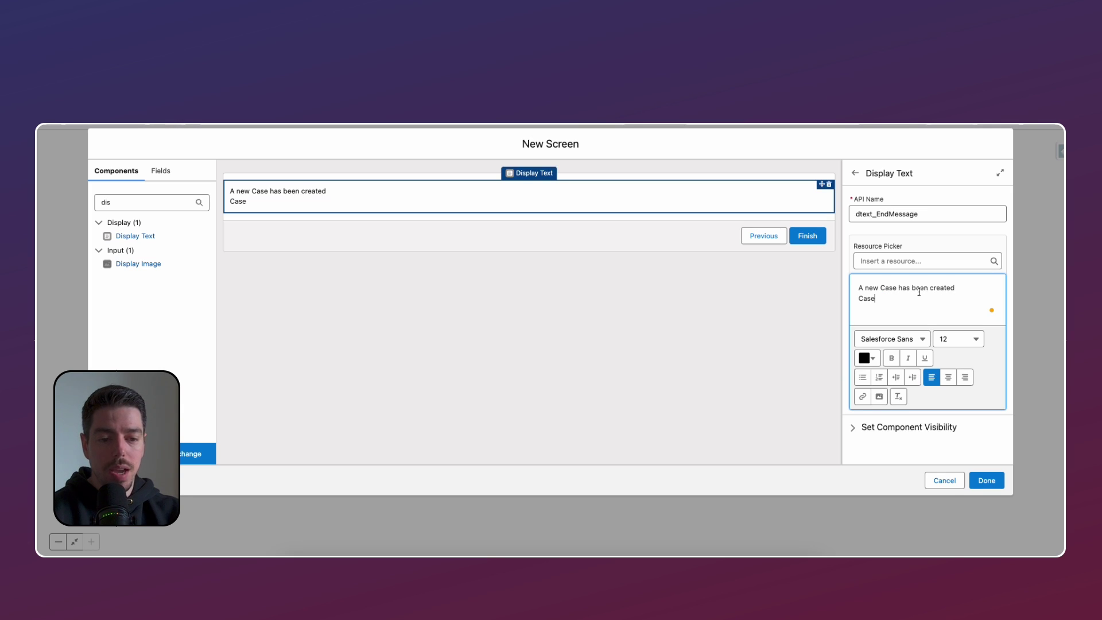
text( Number -)
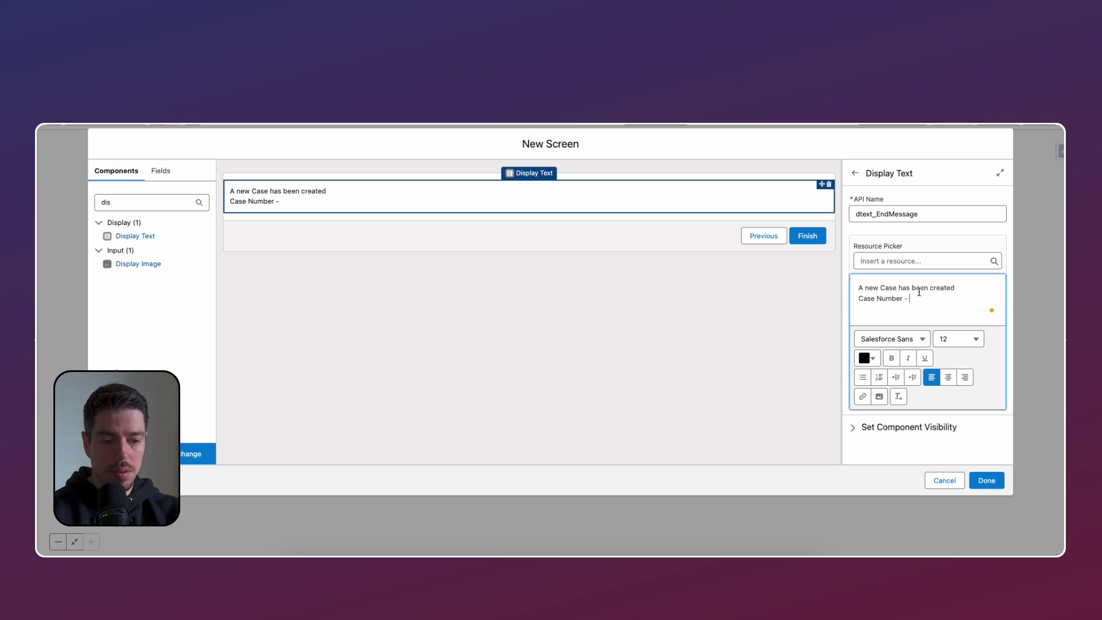
key(ctrl+a)
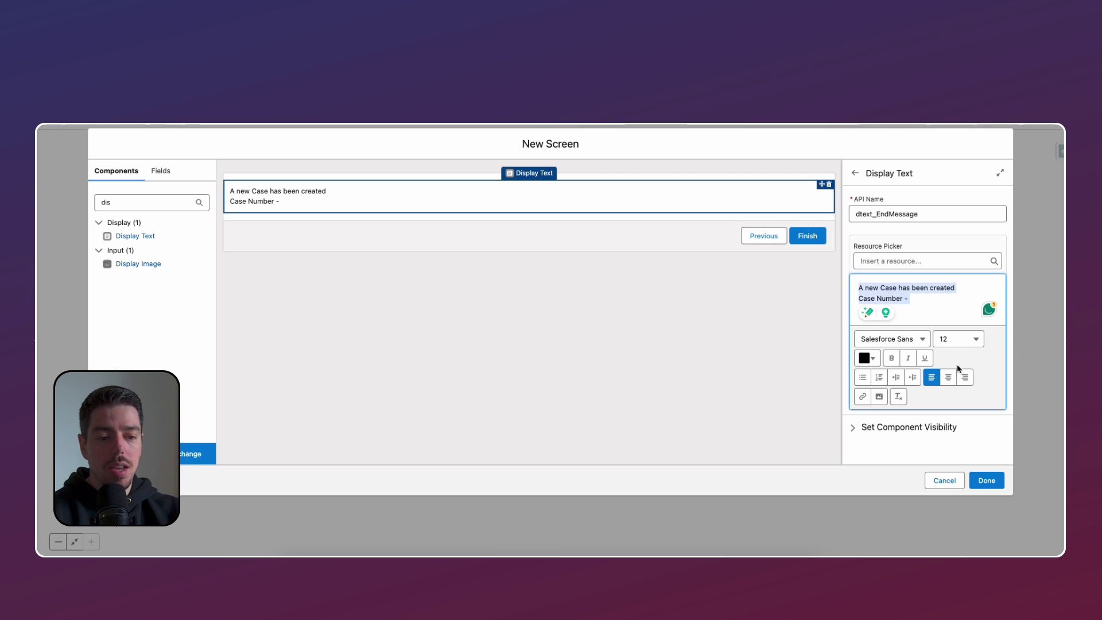
click(948, 377)
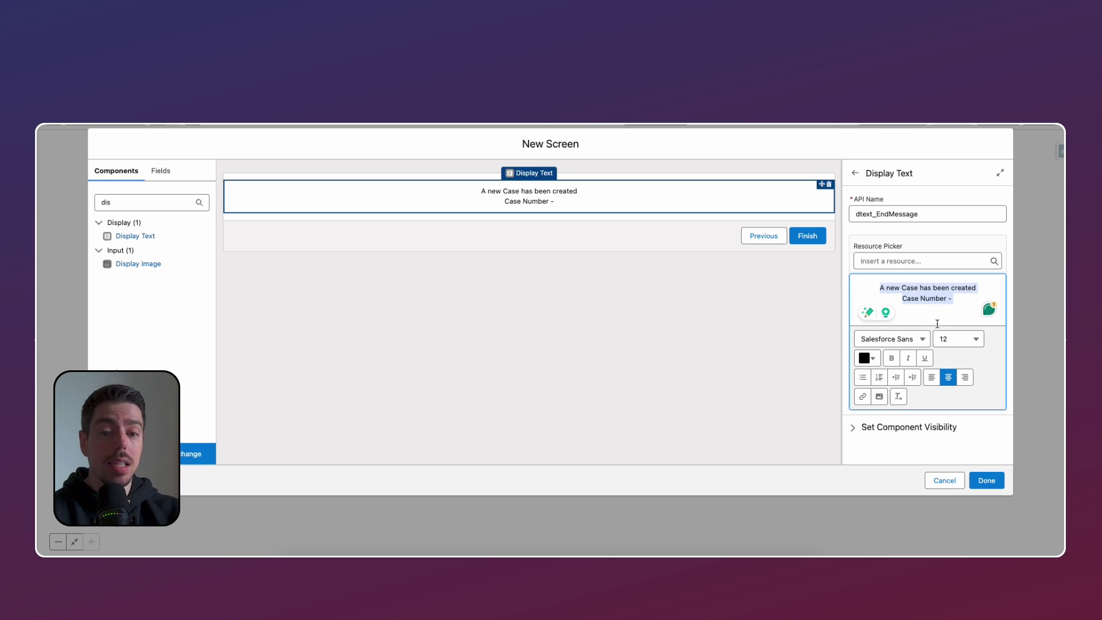
click(950, 343)
click(937, 473)
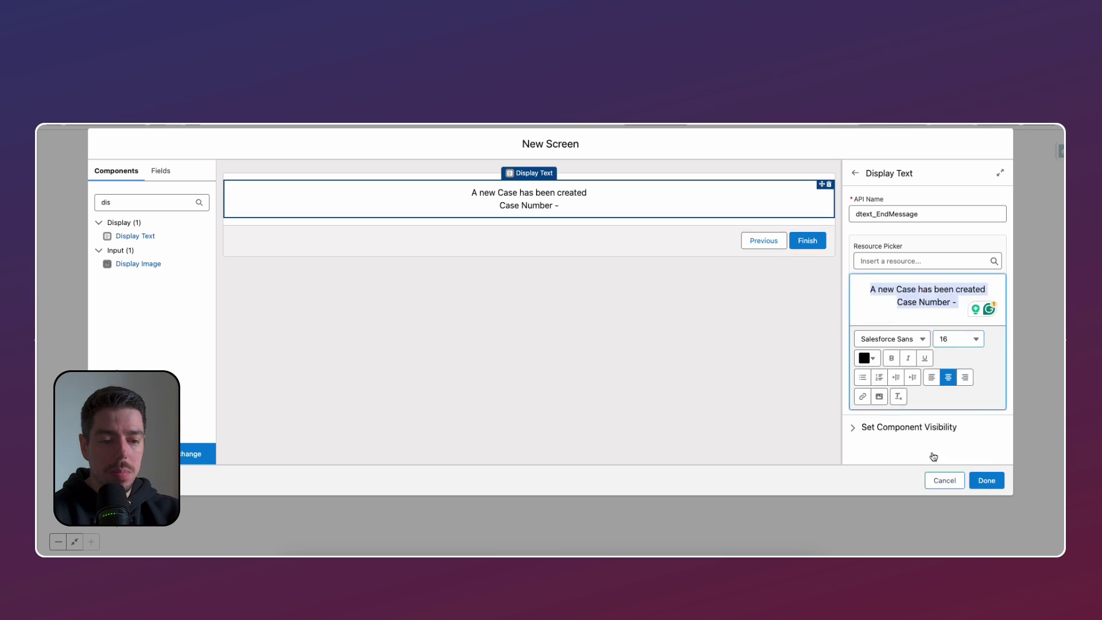
click(931, 316)
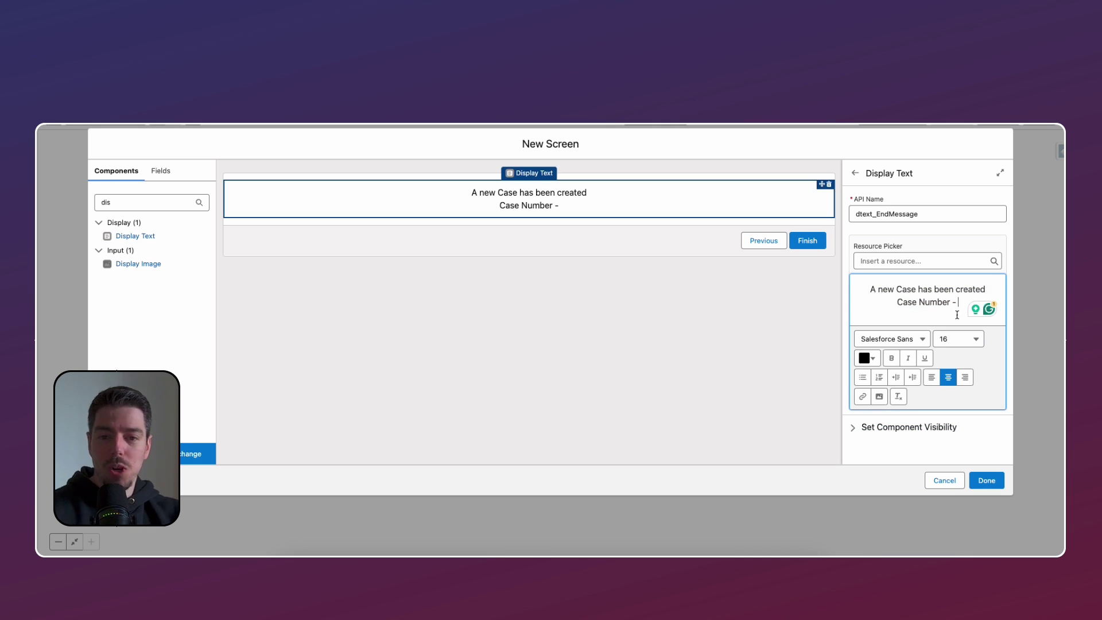
click(987, 481)
click(648, 353)
Step: From the Toolbox, start a New Resource of type Formula with API name formCaseURL
drag(649, 353, 706, 355)
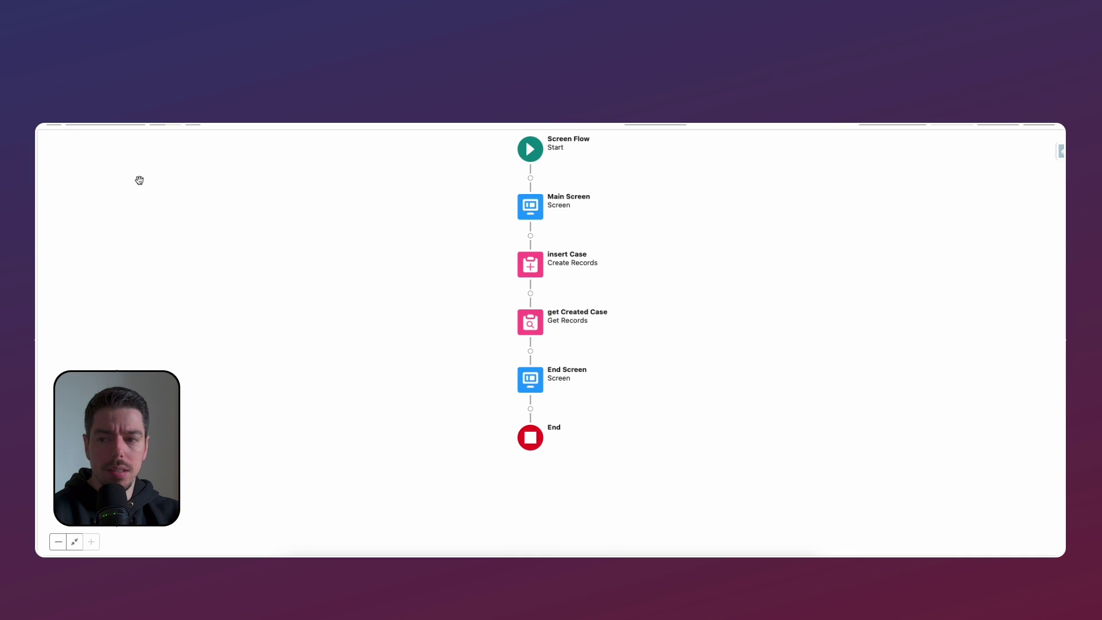
click(50, 125)
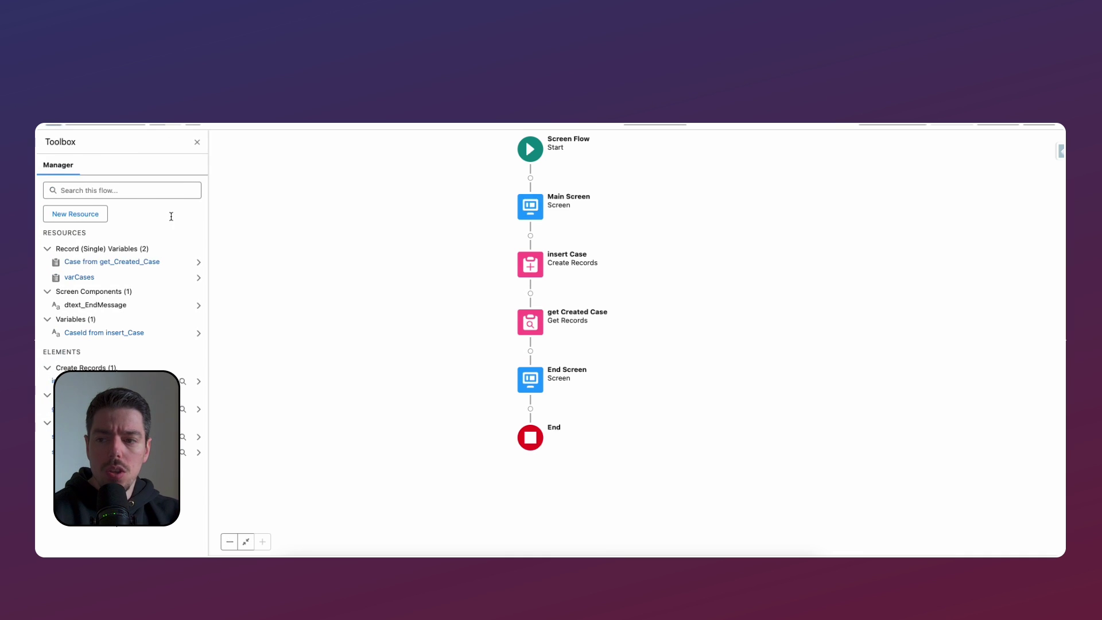
click(91, 219)
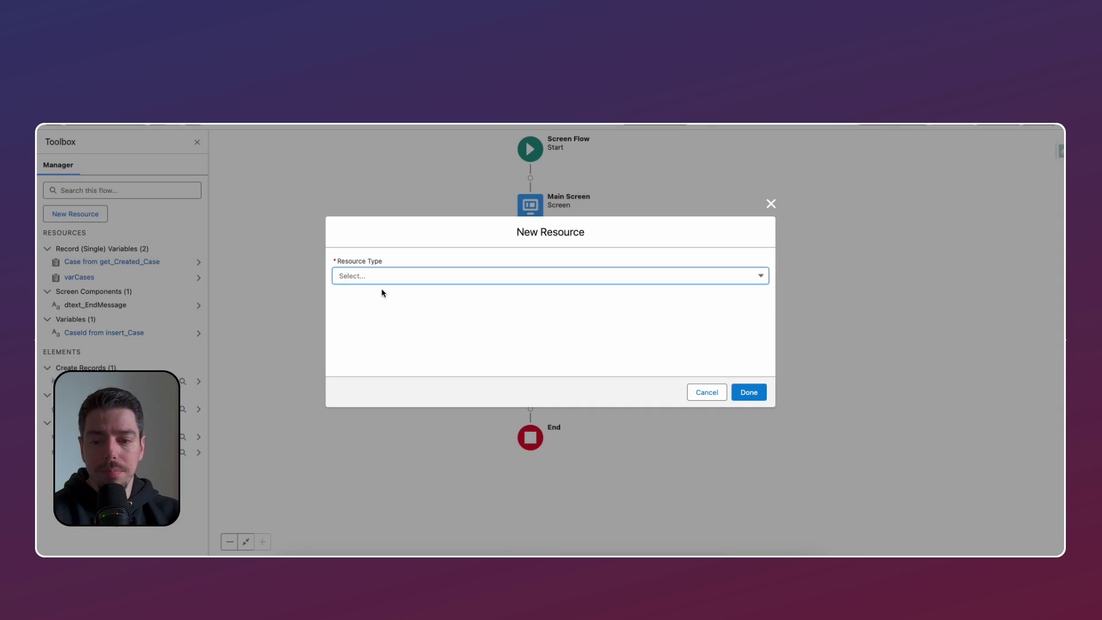
click(426, 281)
click(450, 341)
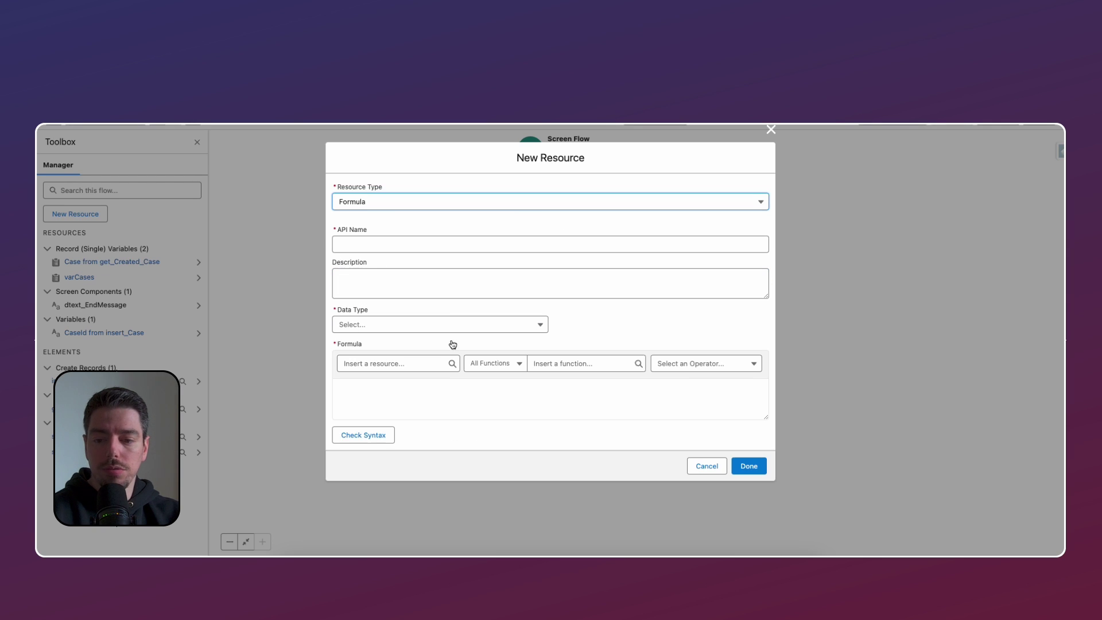
click(417, 244)
text(var)
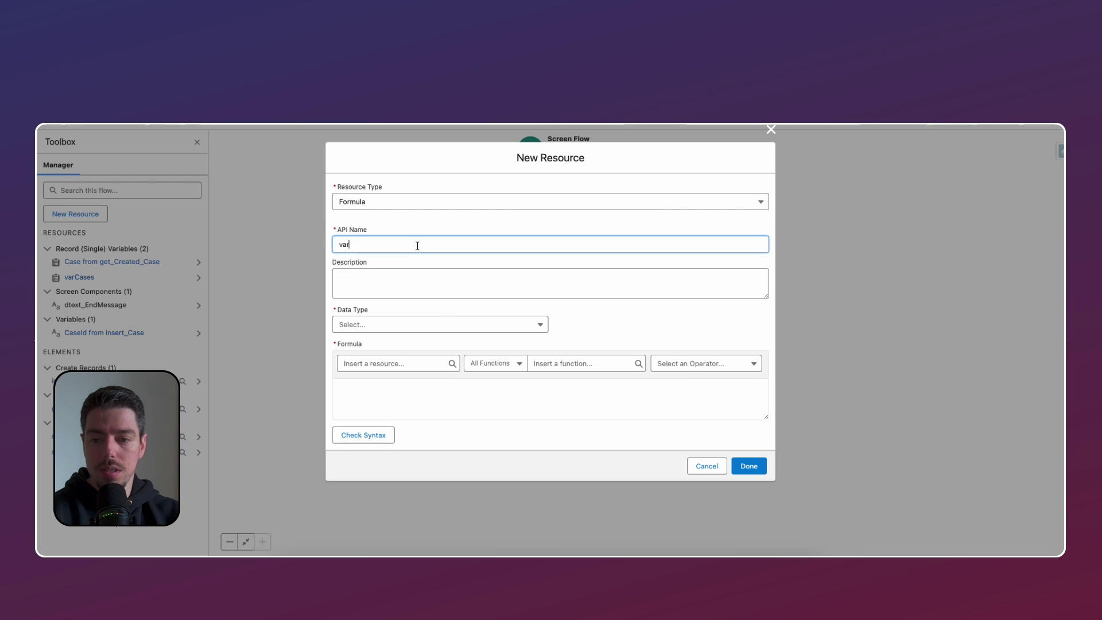
key(BackSpace)
key(BackSpace)
key(BackSpace)
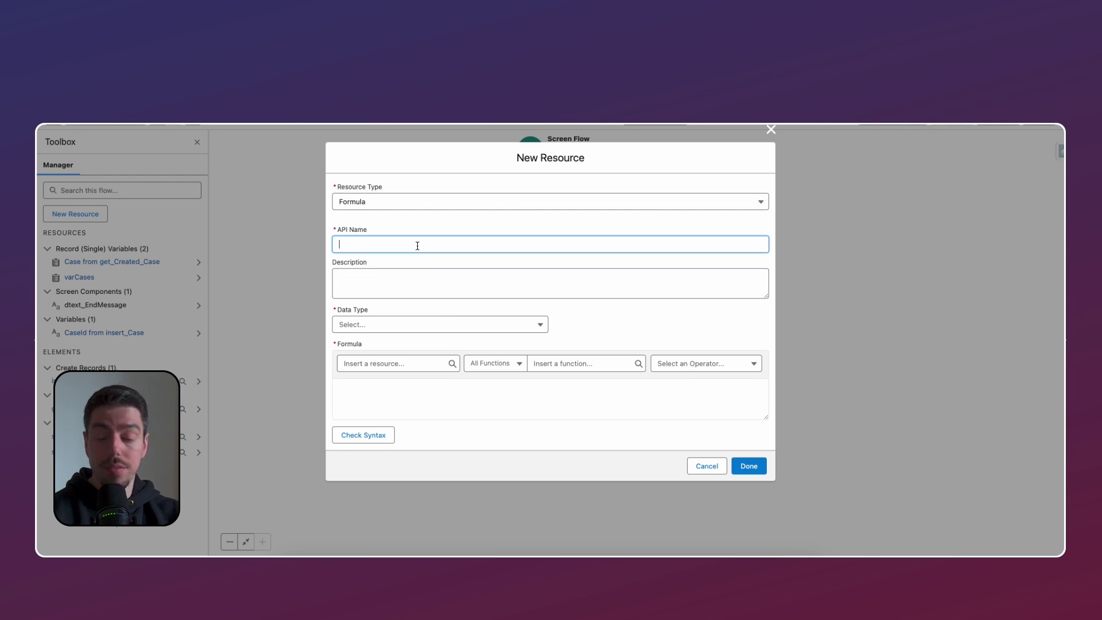
text(form)
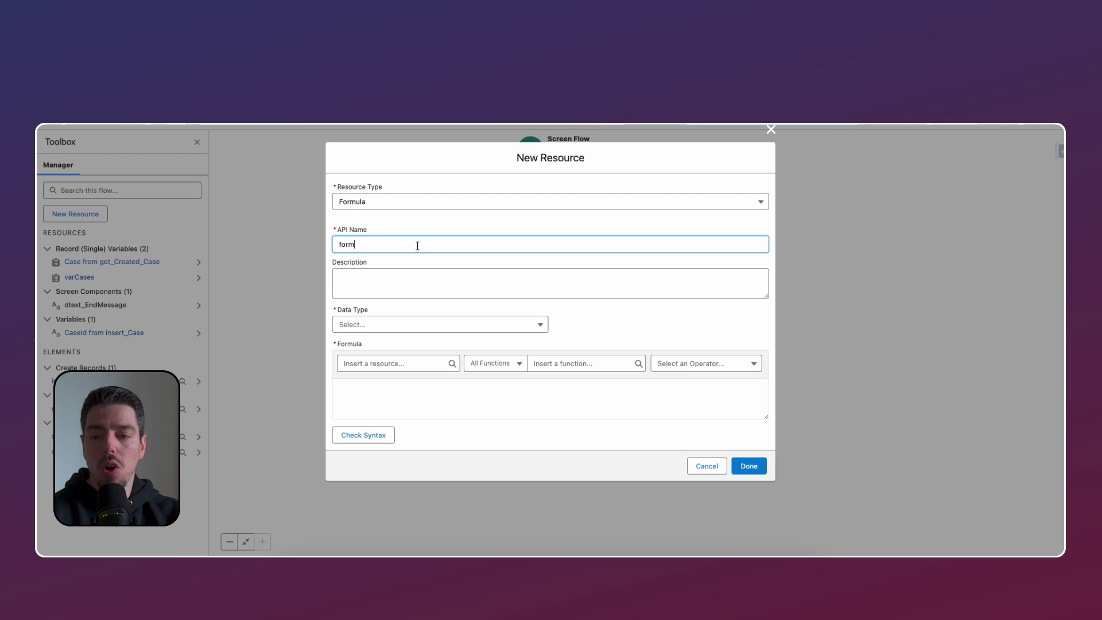
text(CaseUR:L)
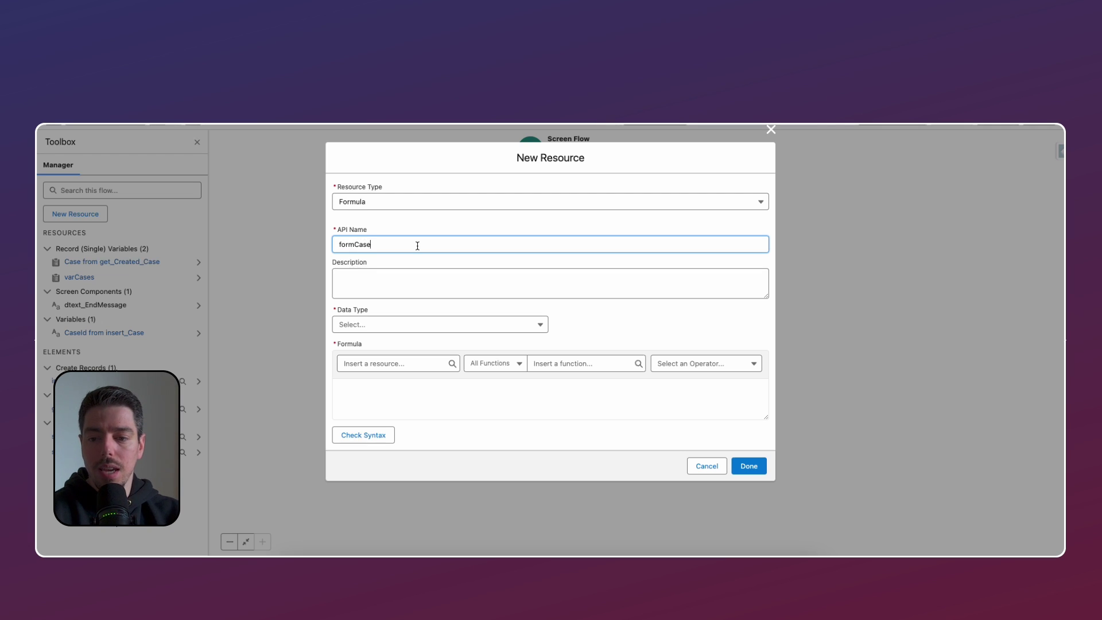
key(BackSpace)
key(BackSpace)
text(L)
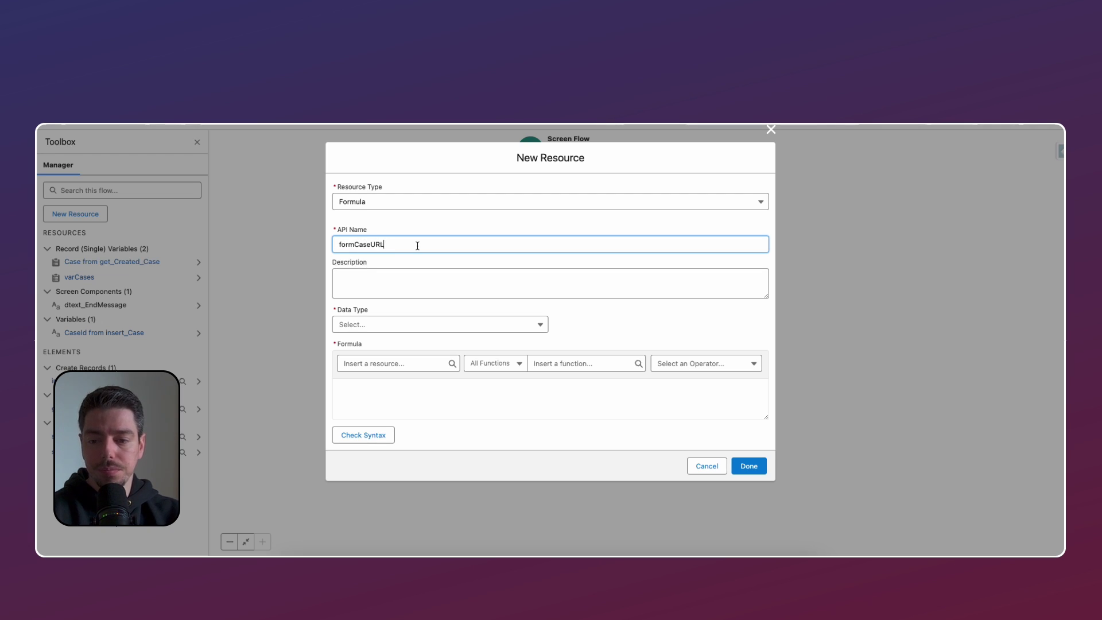
key(Tab)
key(Tab)
key(Tab)
Step: Set formCaseURL to Text and paste LEFT($Api.Partner_Server_URL_260, FIND('/services', $Api.Partner_Server_URL_260)) &
click(421, 414)
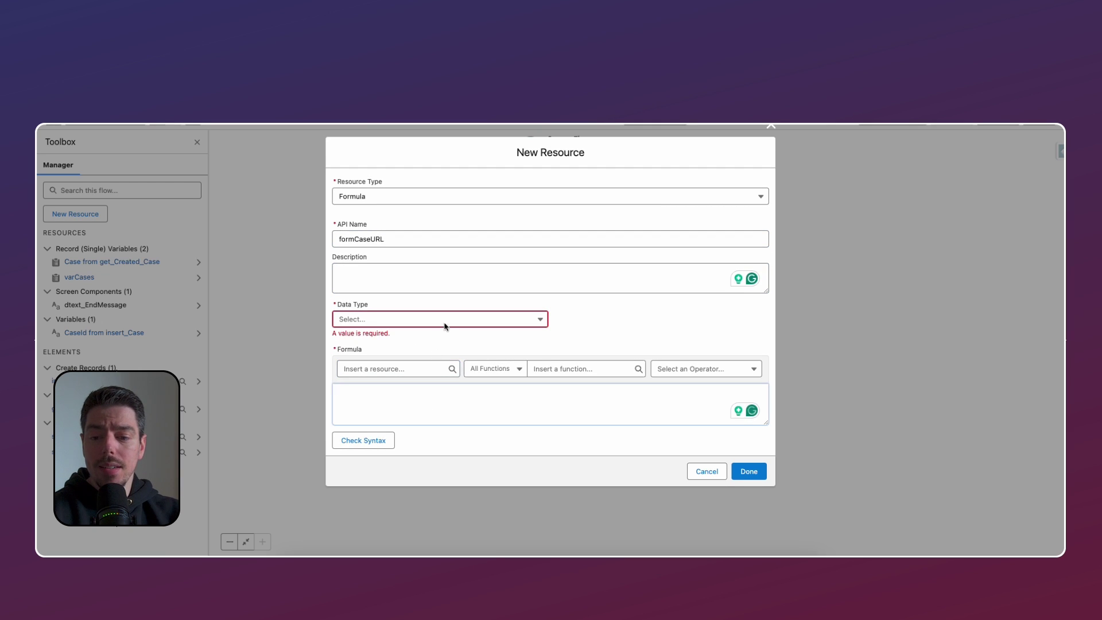
click(443, 321)
click(399, 345)
click(432, 404)
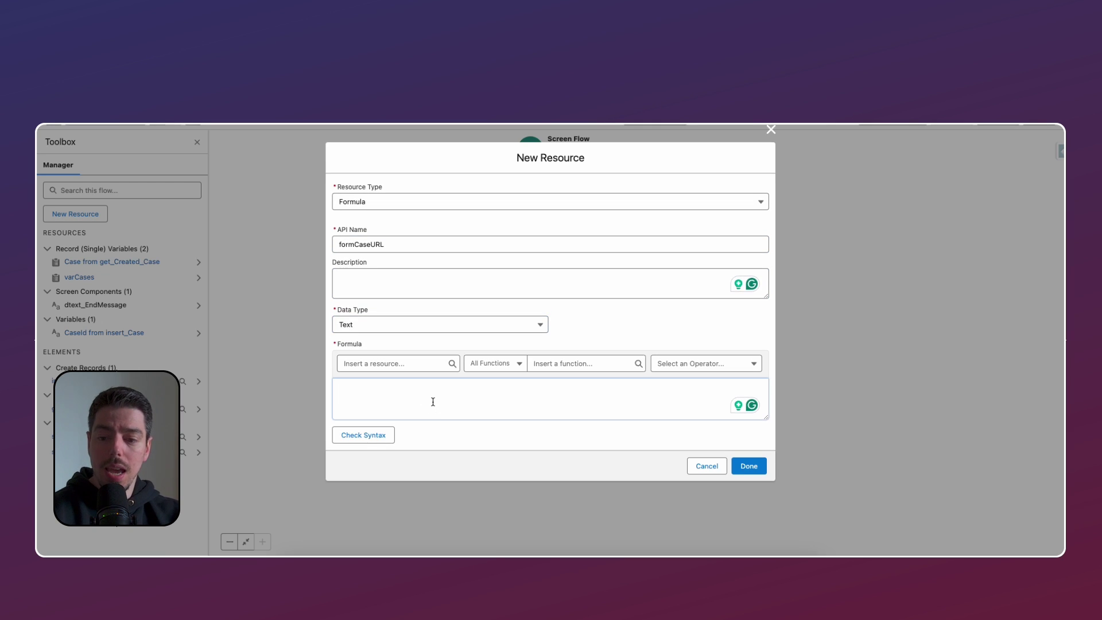
text(LEFT($Api.Partner_Server_URL_260, FIND( '/services', $Api.Partner_Server_URL_260)) &)
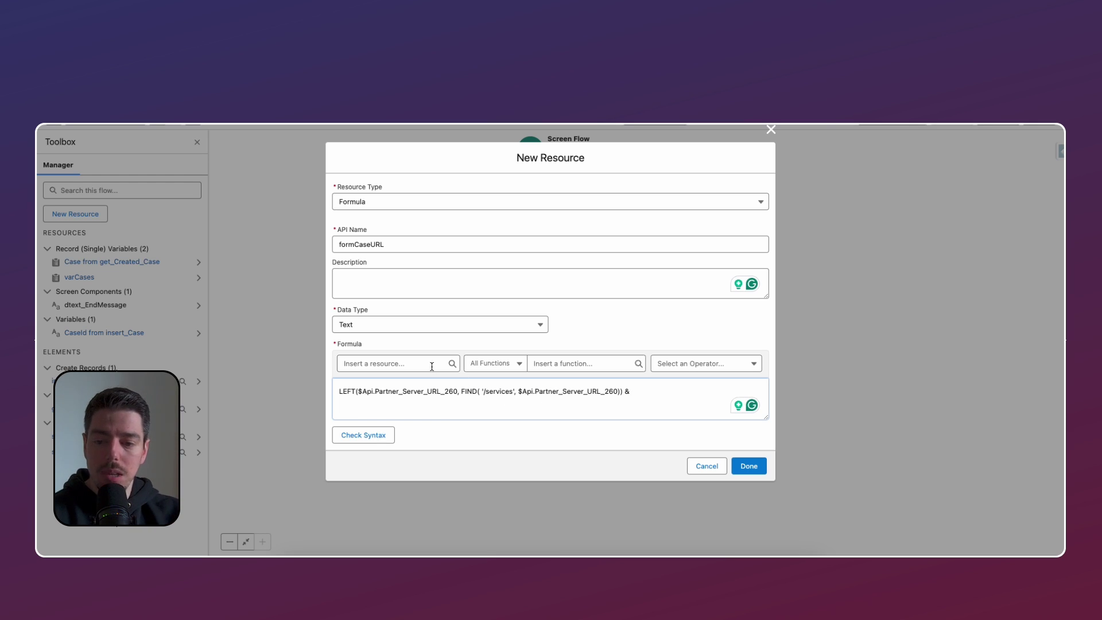
Step: Append {!get_Created_Case.Id} to the formCaseURL formula and save the resource
click(414, 362)
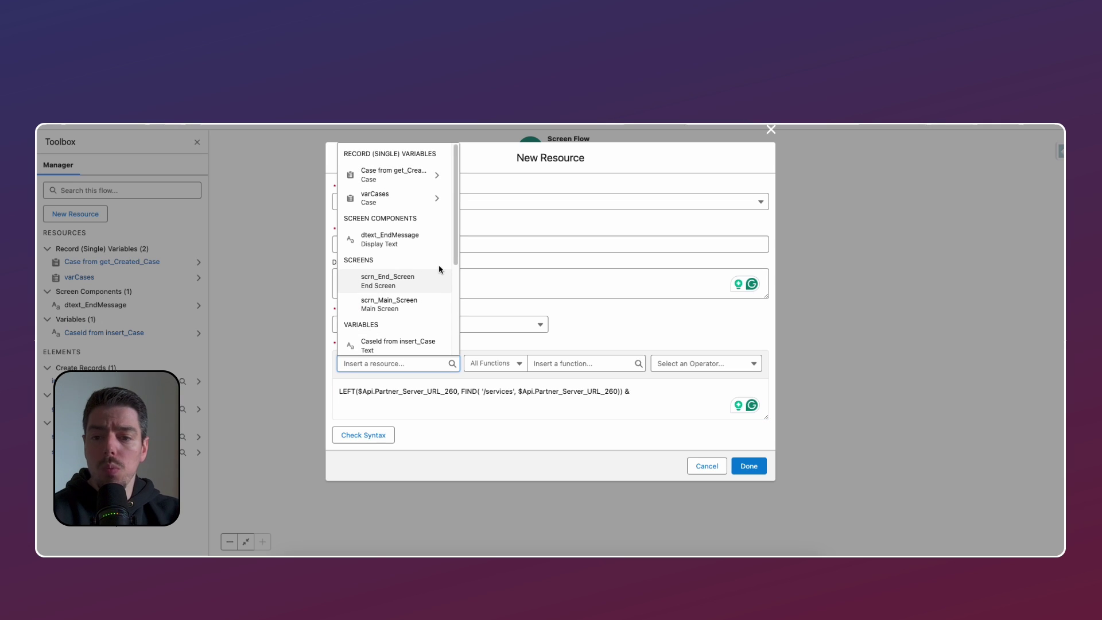
scroll(439, 269, down, 2)
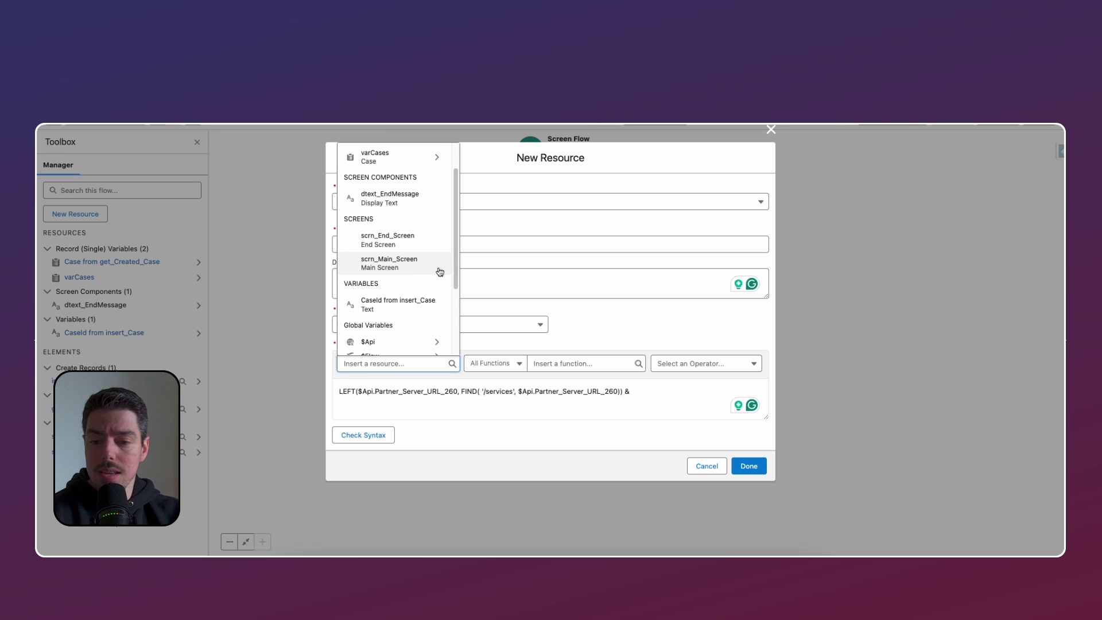
scroll(440, 271, up, 2)
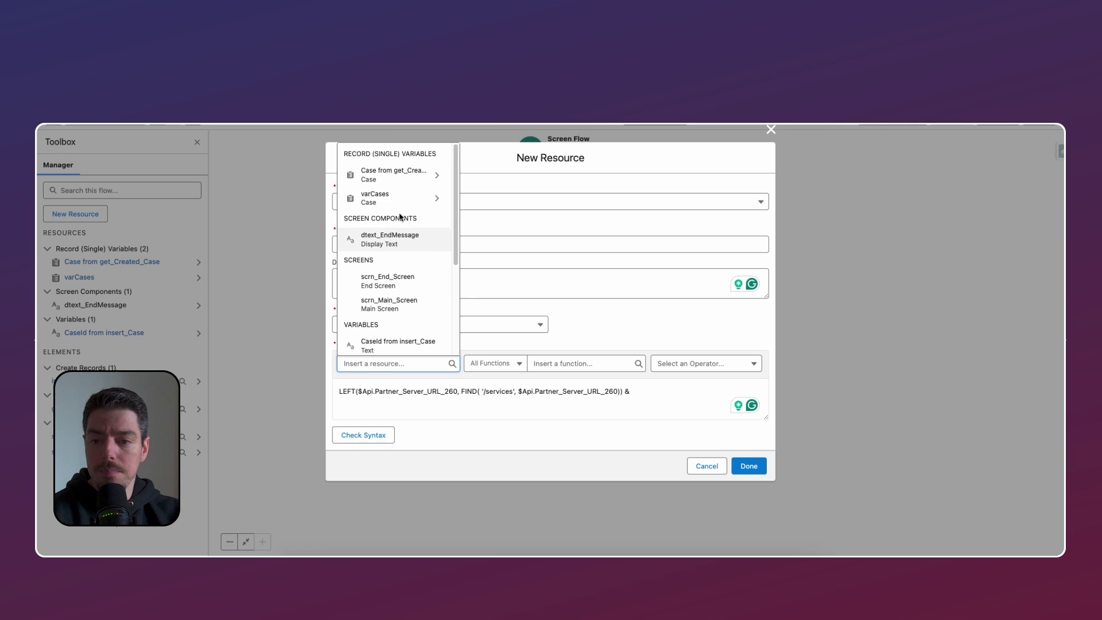
click(399, 178)
text(id)
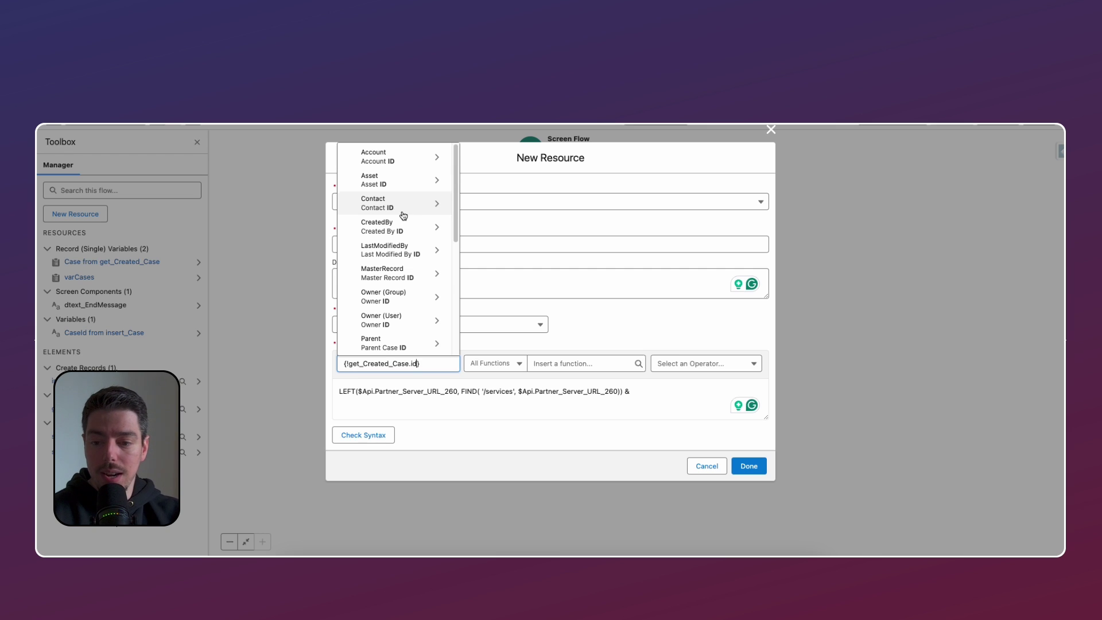
scroll(405, 229, down, 3)
scroll(404, 302, down, 2)
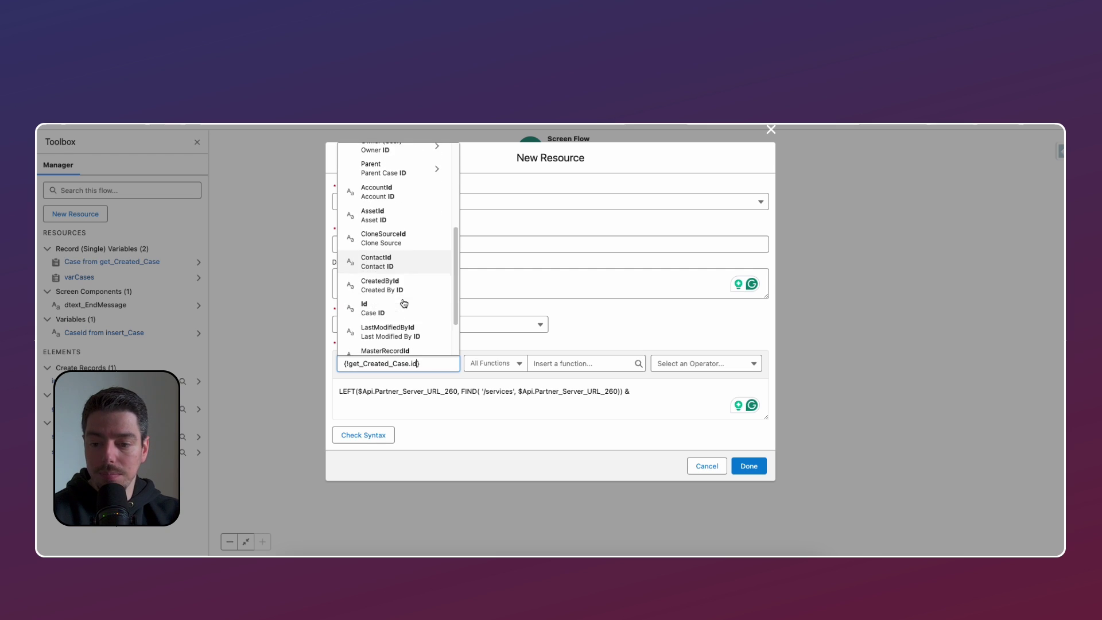
click(399, 310)
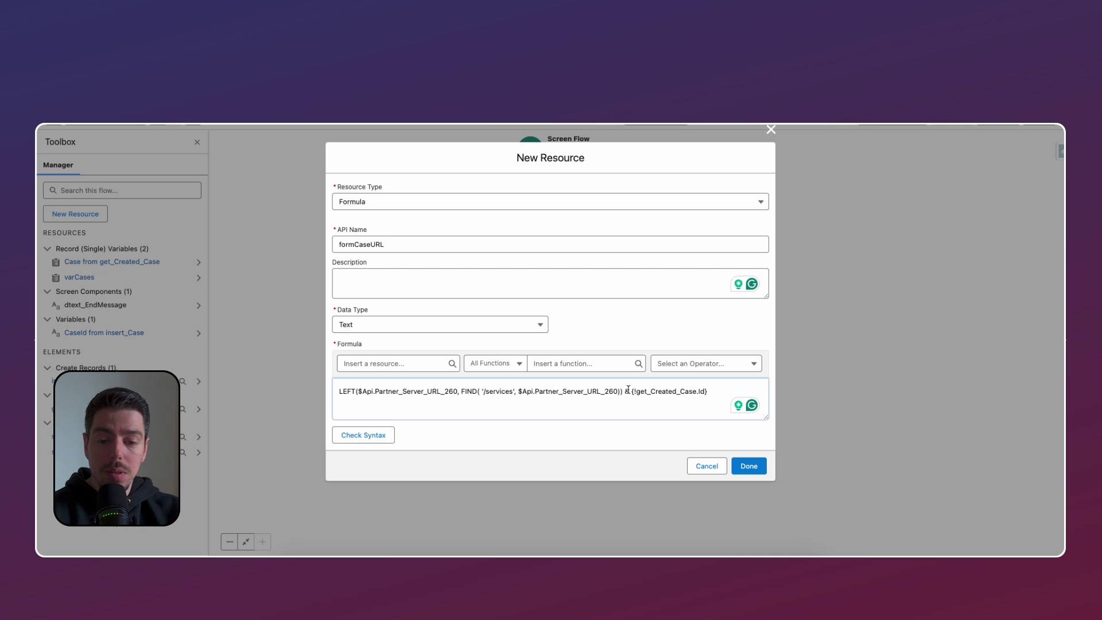
drag(630, 391, 339, 390)
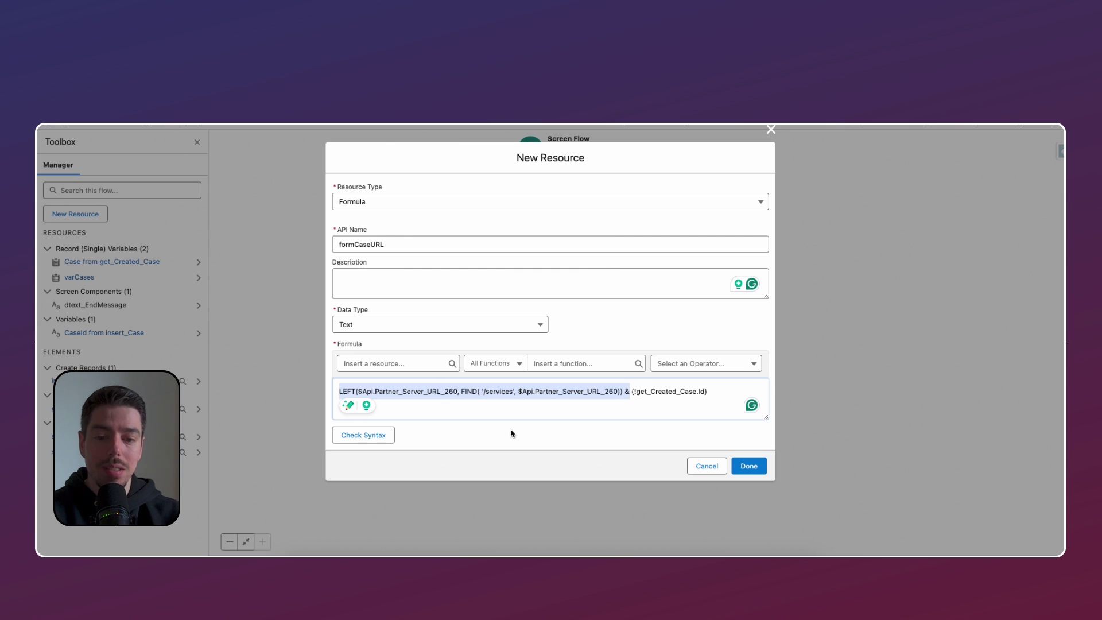
click(577, 410)
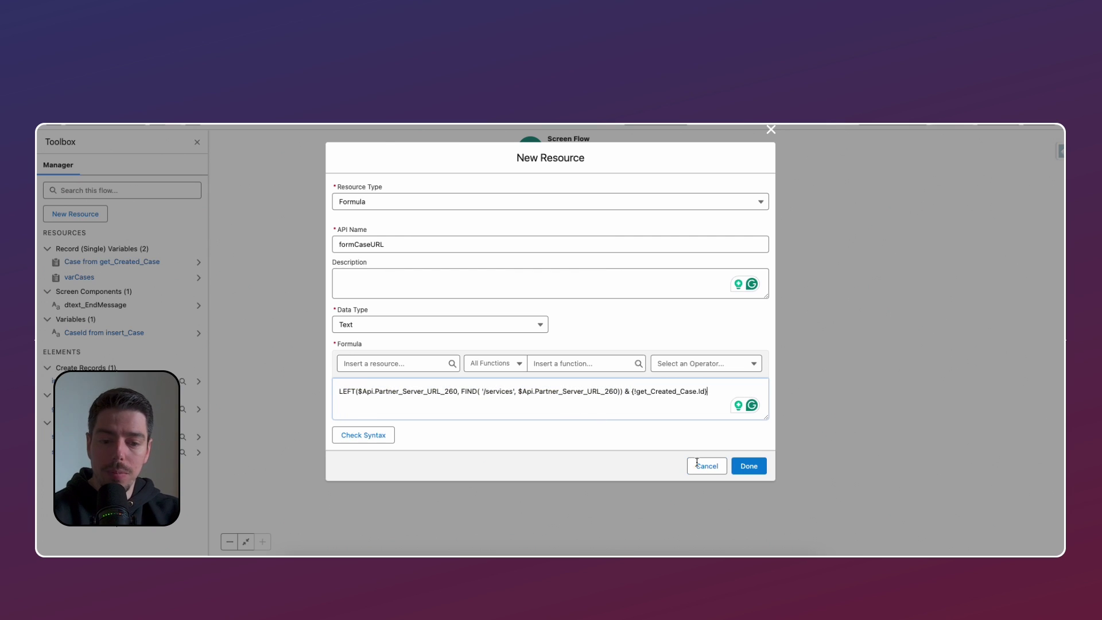
click(748, 465)
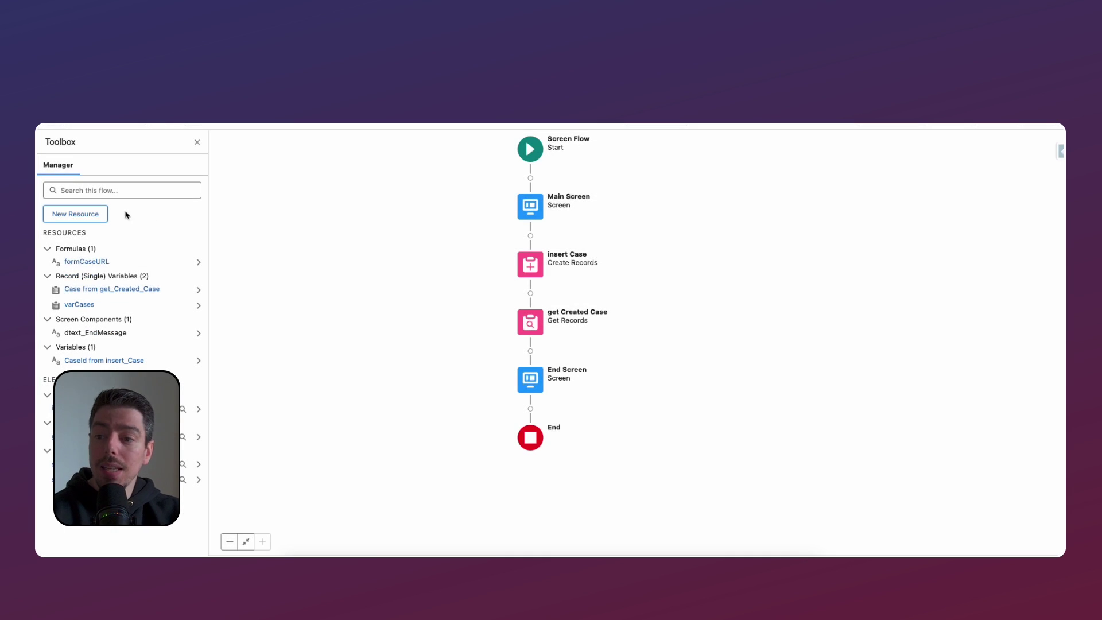
Step: Create a New Resource of type Text Template with API name template_CaseURL
click(77, 214)
click(415, 277)
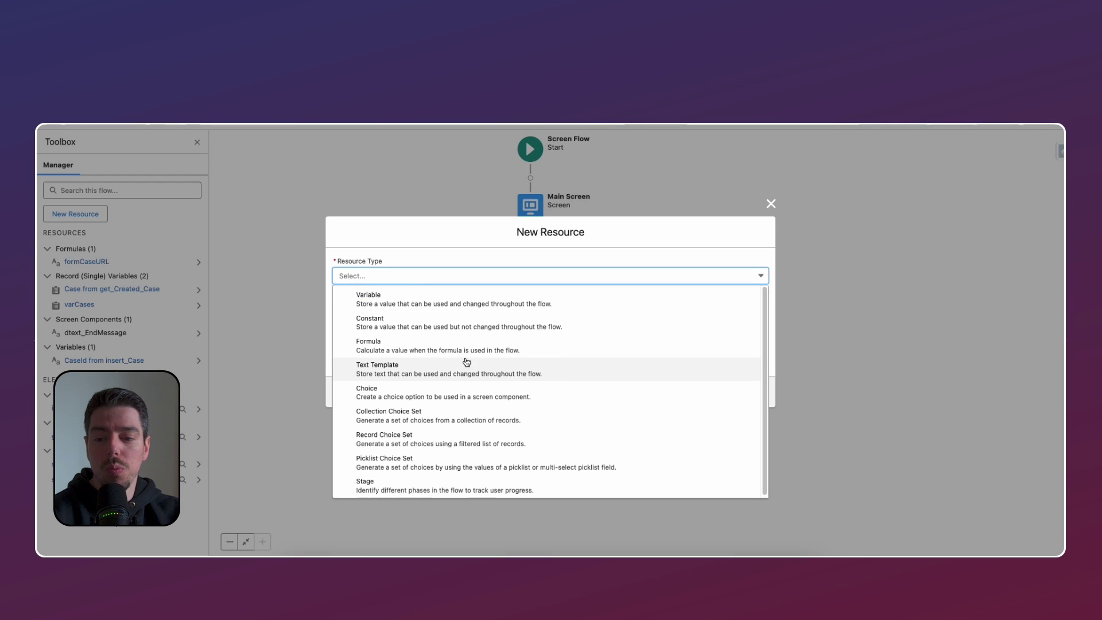
click(468, 369)
click(424, 250)
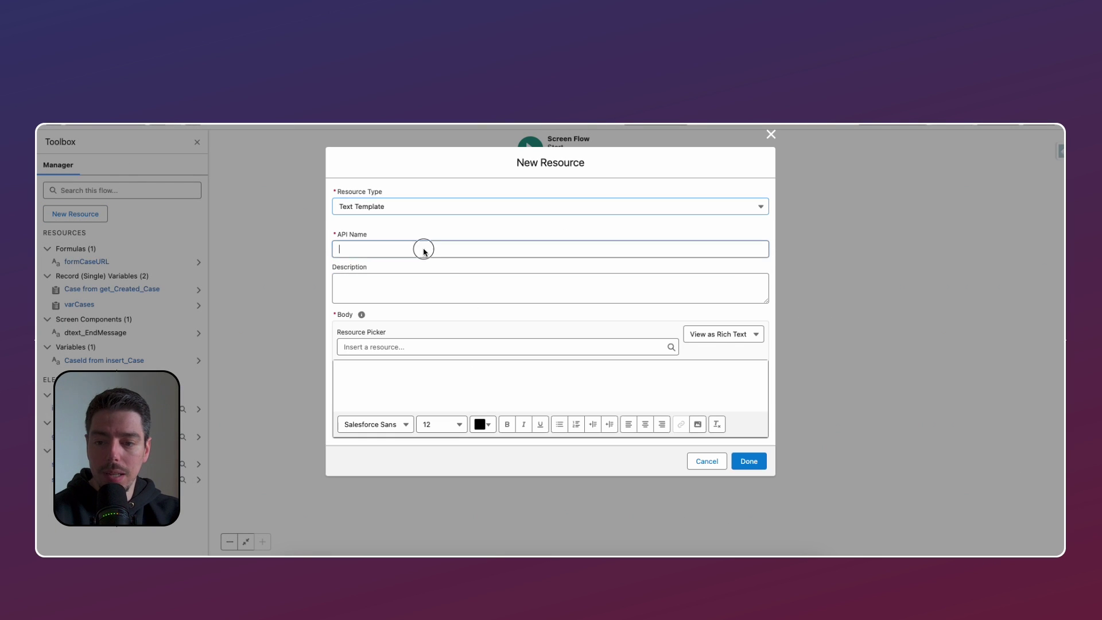
text(templa)
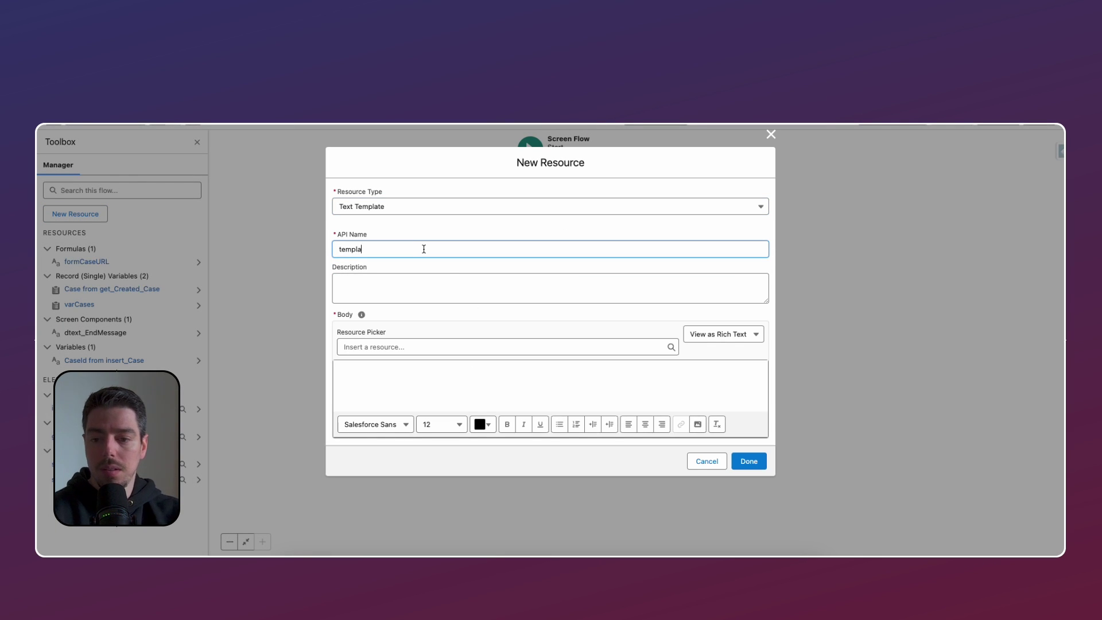
text(te_)
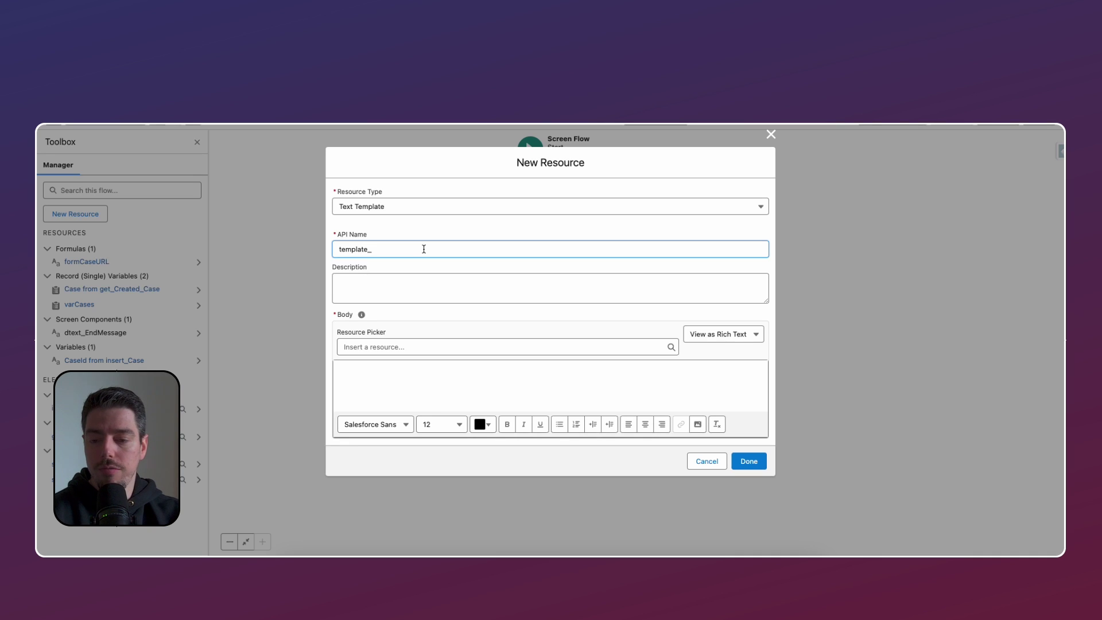
text(CaseURL)
key(Tab)
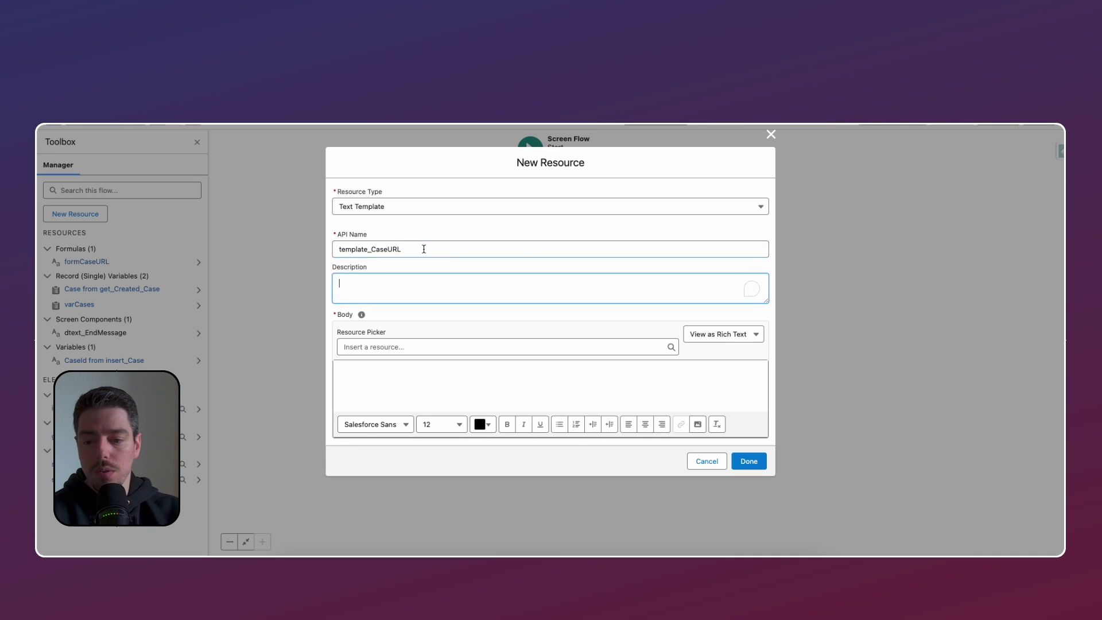
click(524, 379)
Step: Paste the empty anchor <a href="" target="_self"></a> into the template body and bring up its view options
text(<a href="" target="_self"></a>)
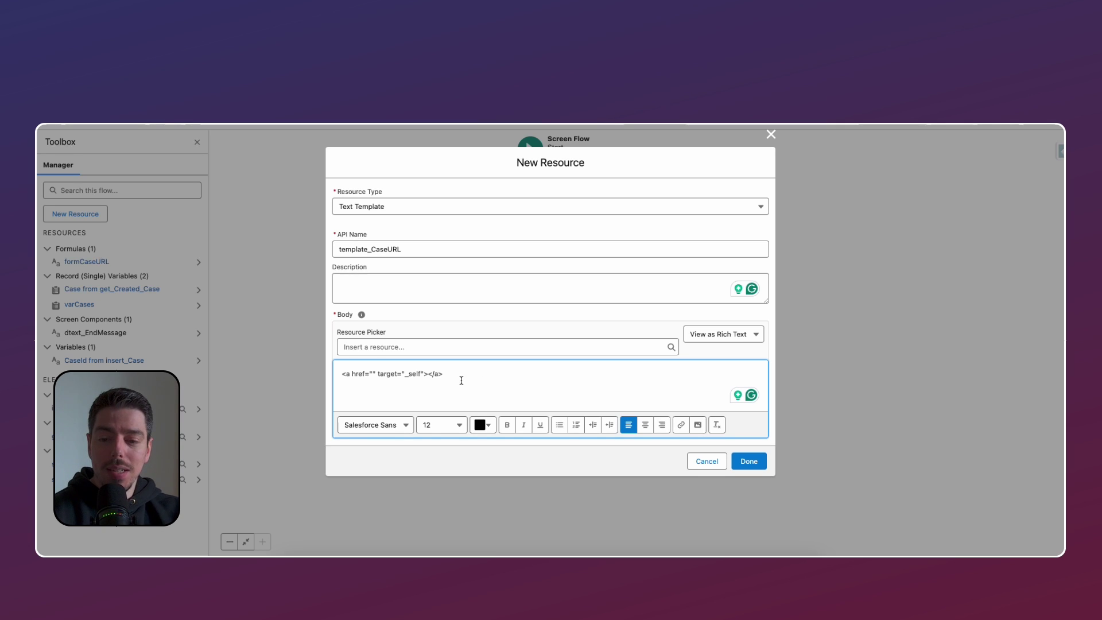
drag(447, 374, 340, 374)
key(super+c)
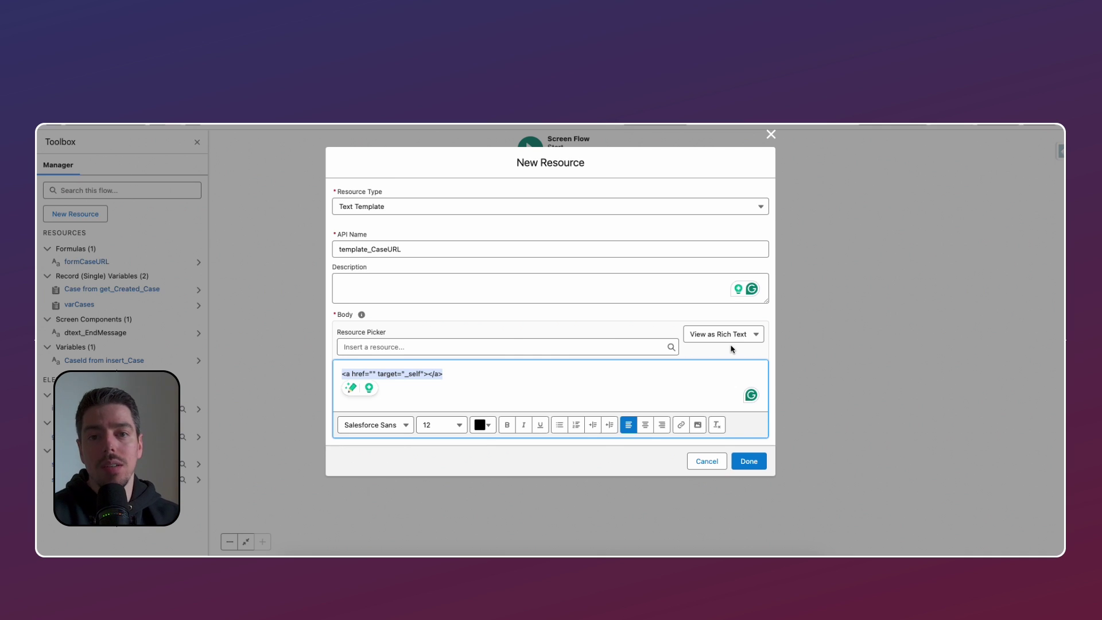
click(703, 383)
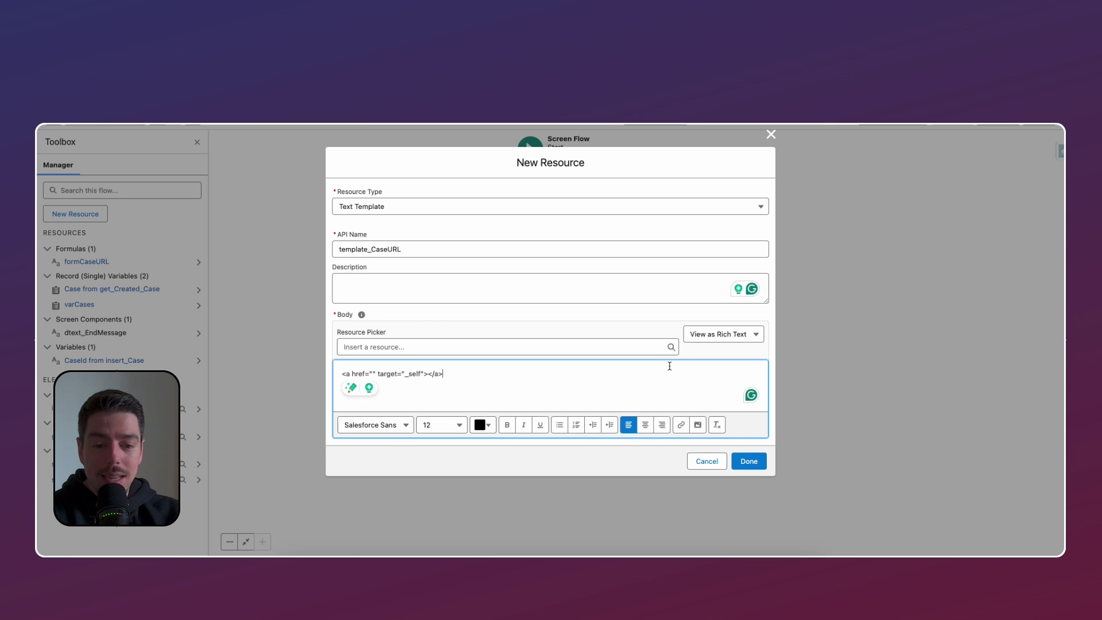
click(724, 335)
Step: View the body as plain text and replace the escaped markup with a raw <a href="" target="_self"></a> tag
click(721, 374)
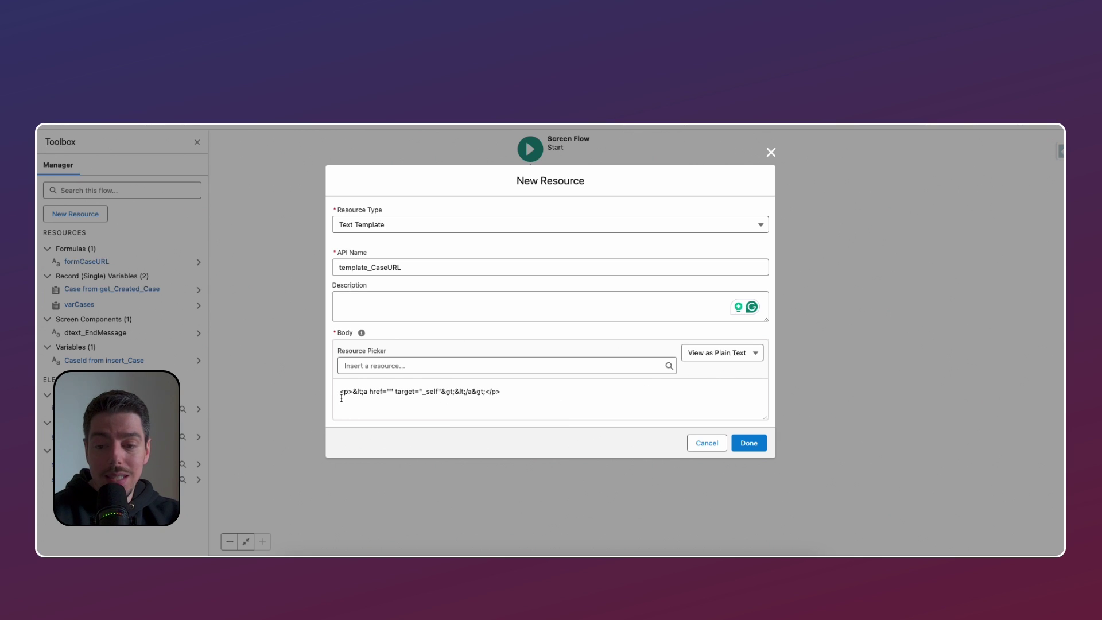
drag(340, 396, 544, 402)
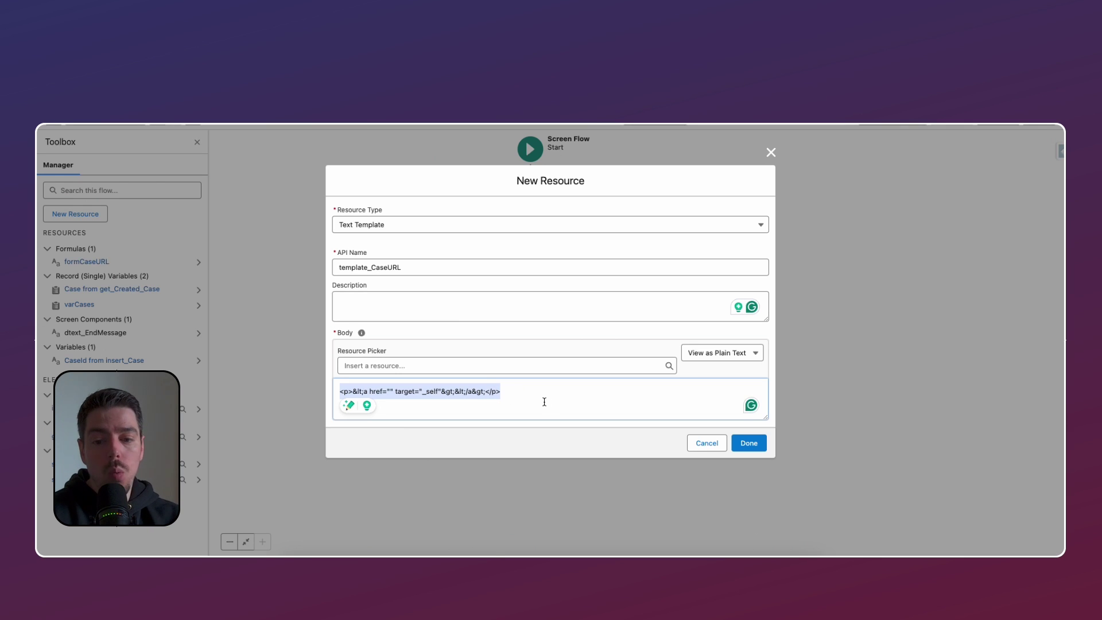
key(BackSpace)
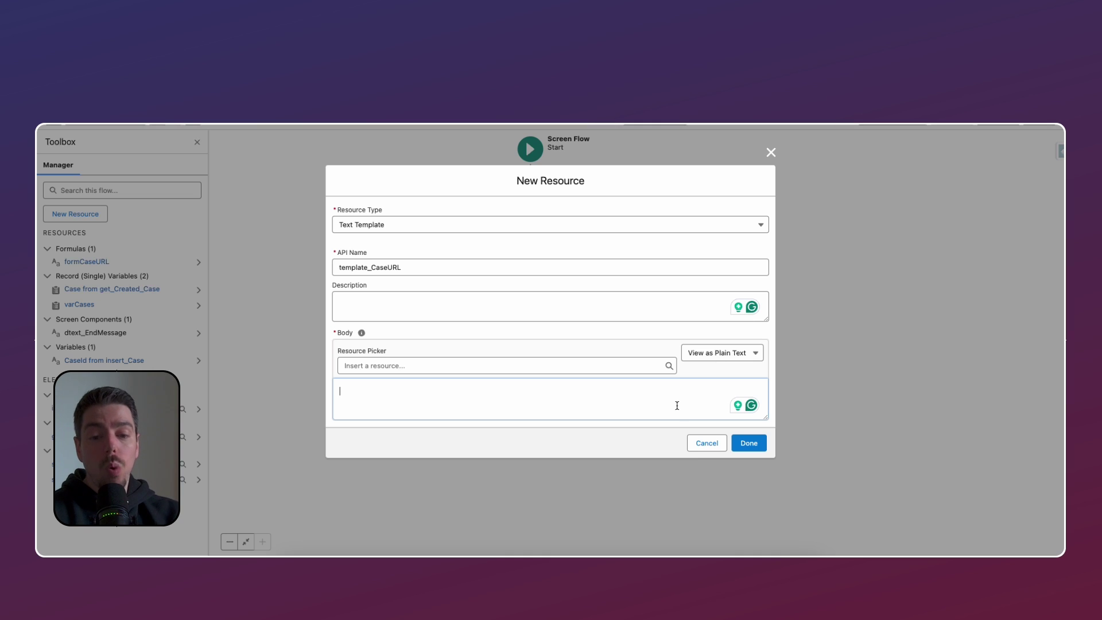
key(super+v)
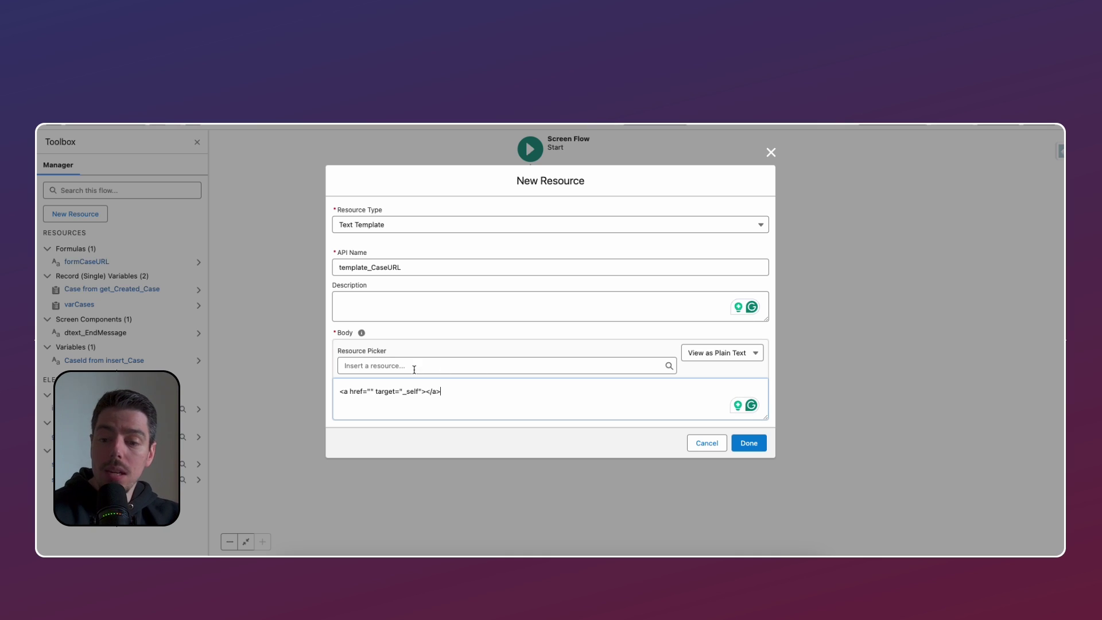
Step: Insert {!formCaseURL} between the href quotes as the link address
click(369, 392)
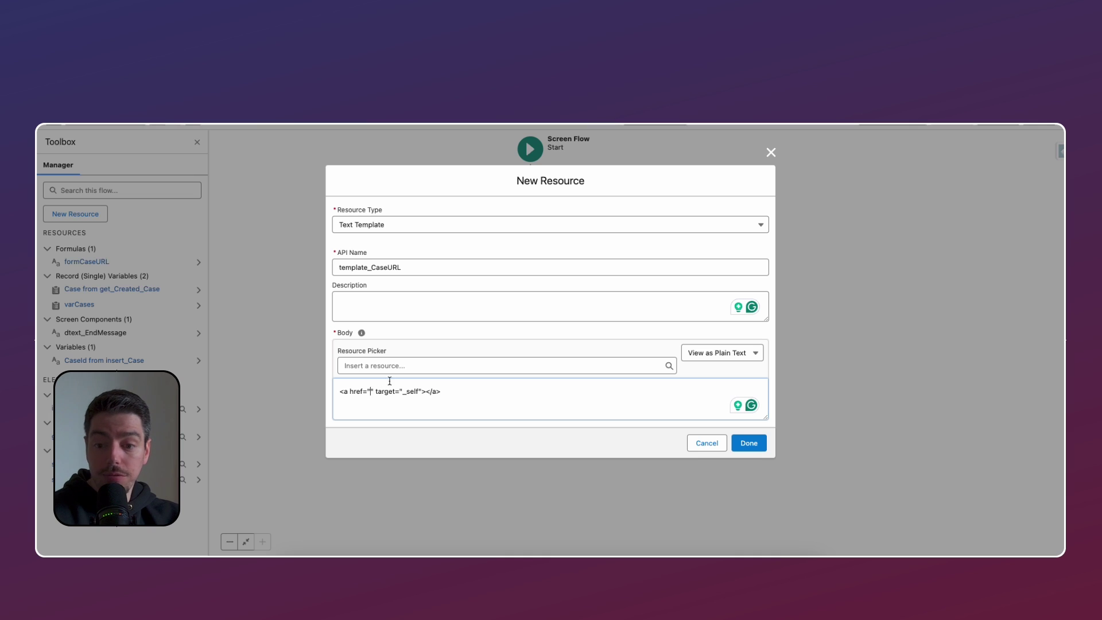
click(408, 364)
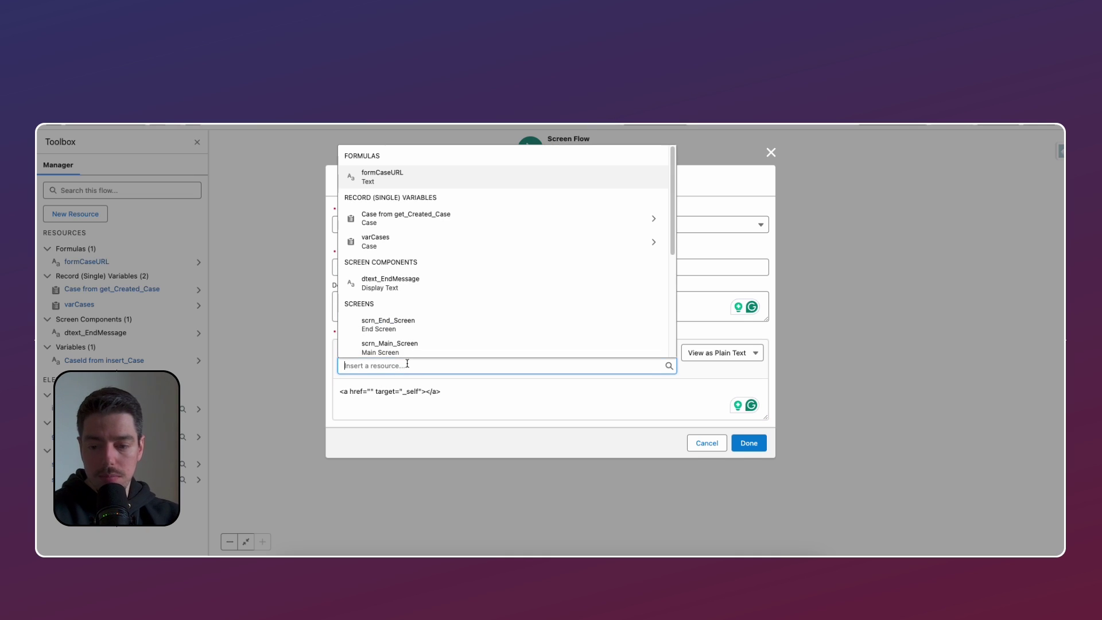
text(form)
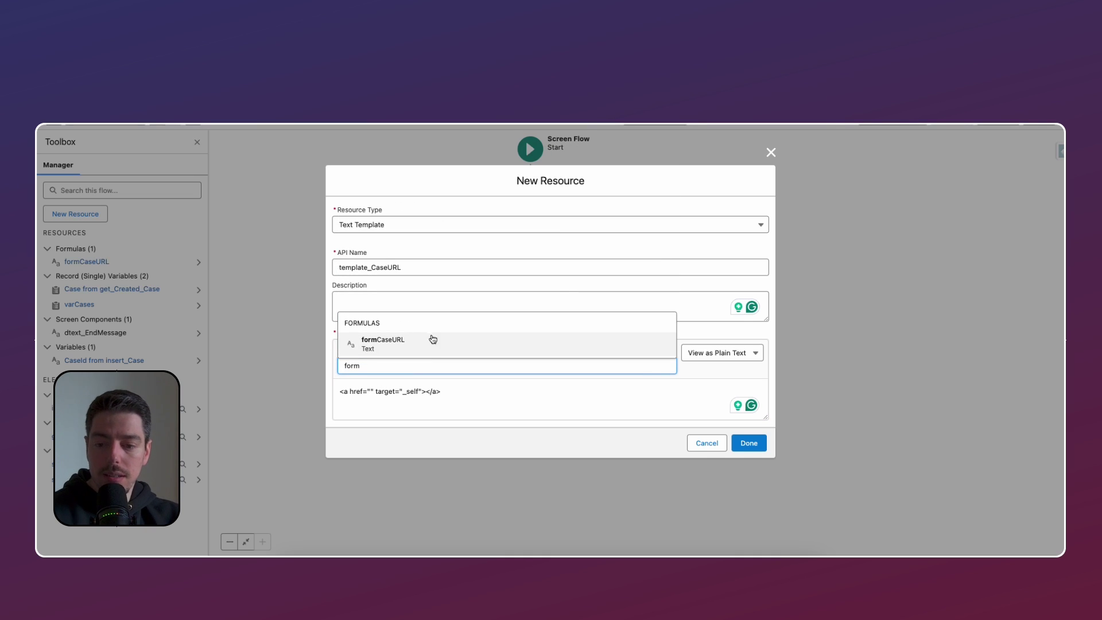
click(436, 346)
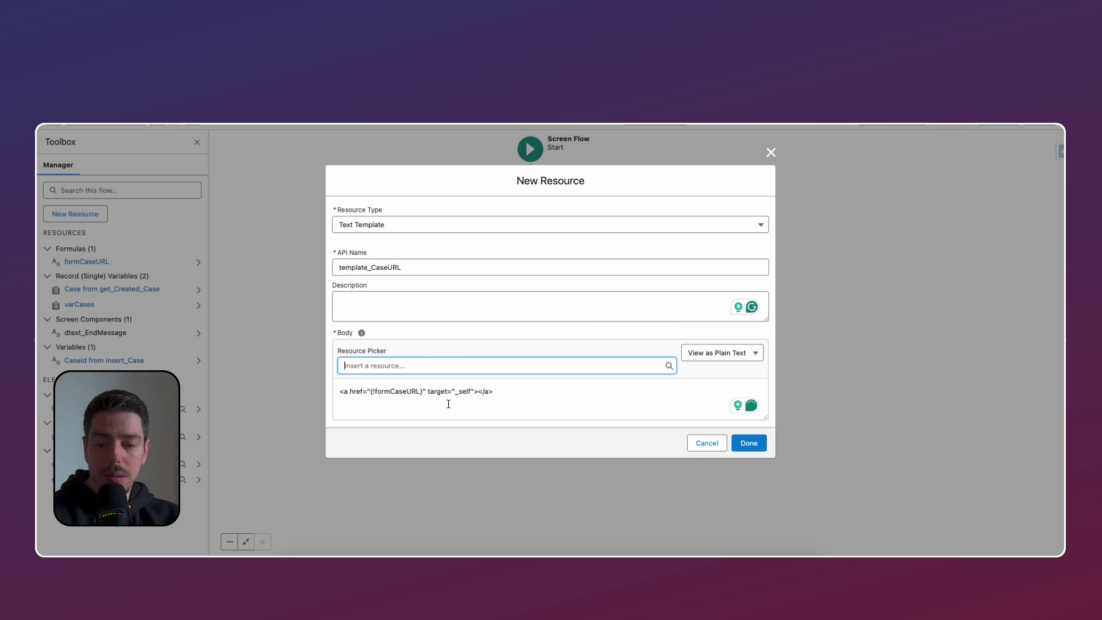
Step: Insert {!get_Created_Case.CaseNumber} as the link text and save the template
click(477, 394)
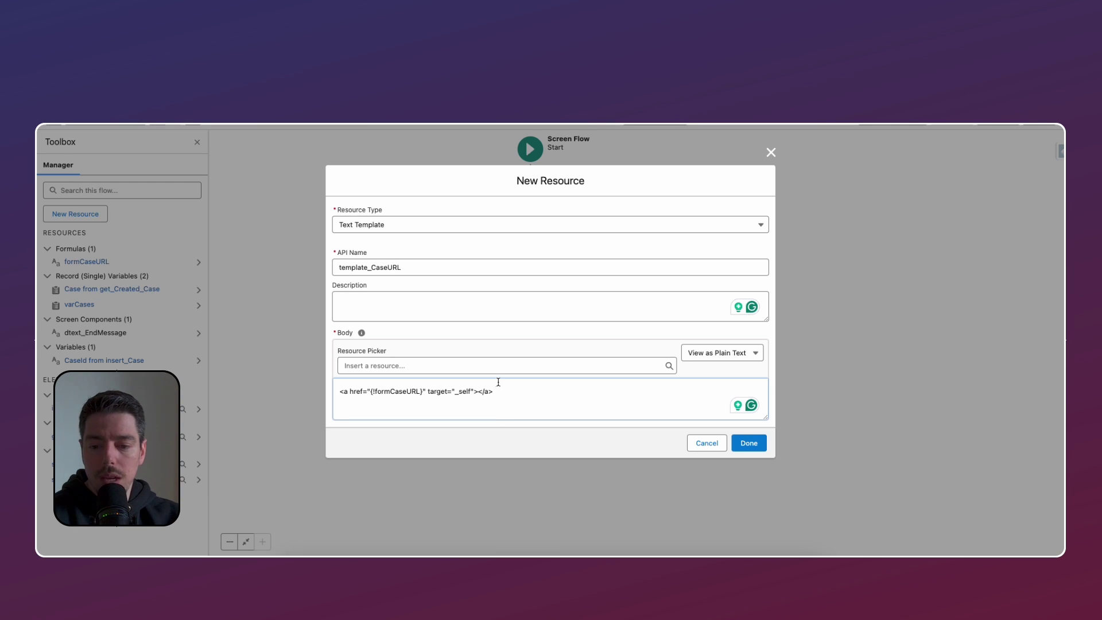
click(459, 367)
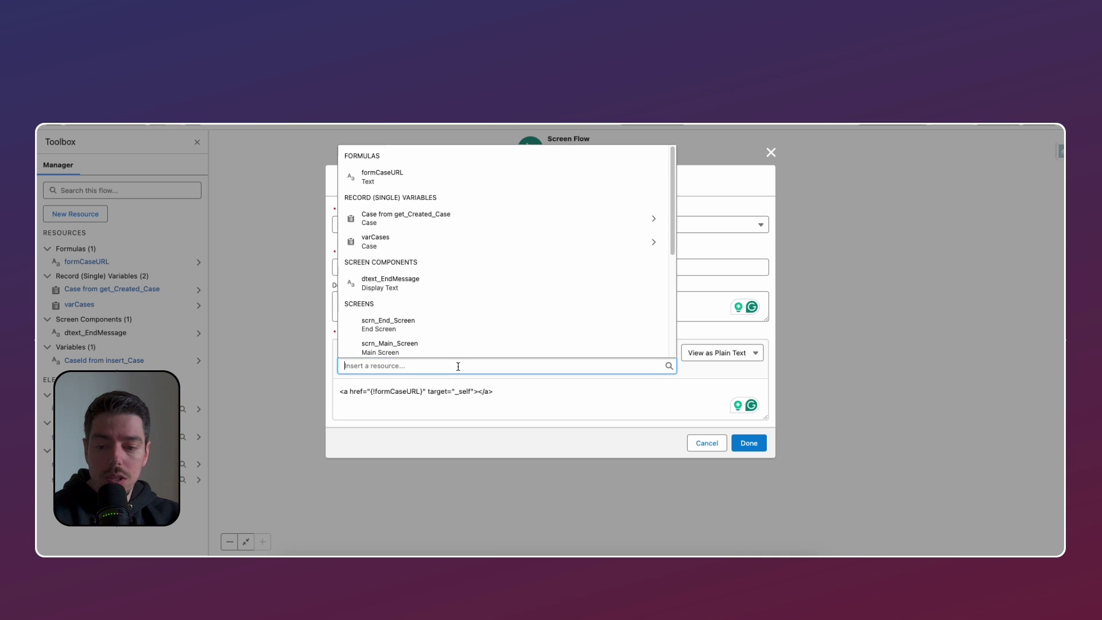
click(495, 222)
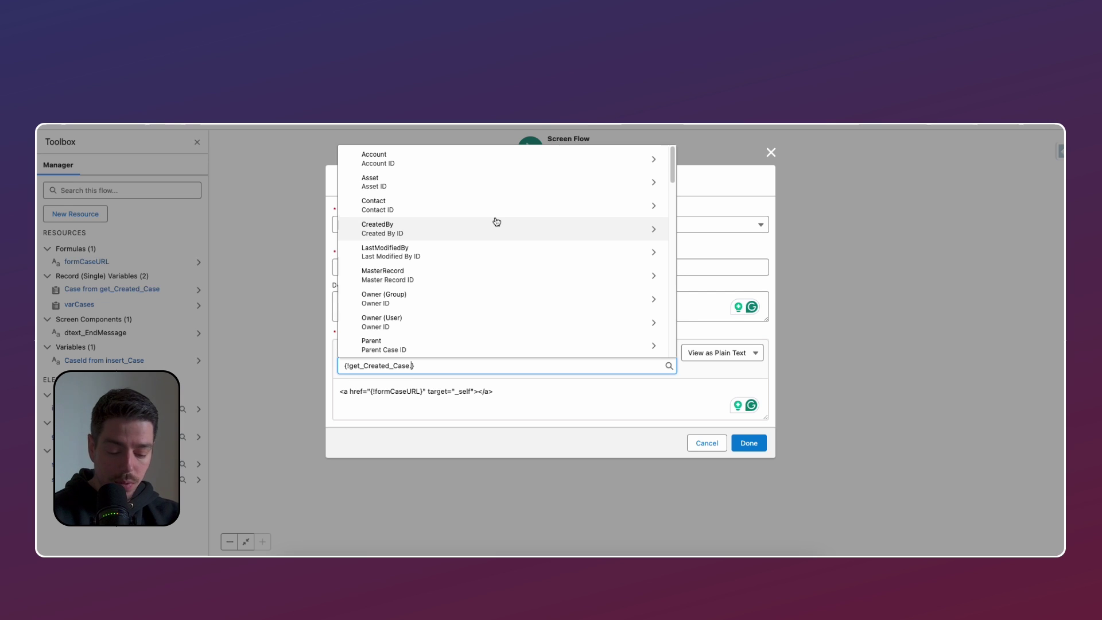
text(numb)
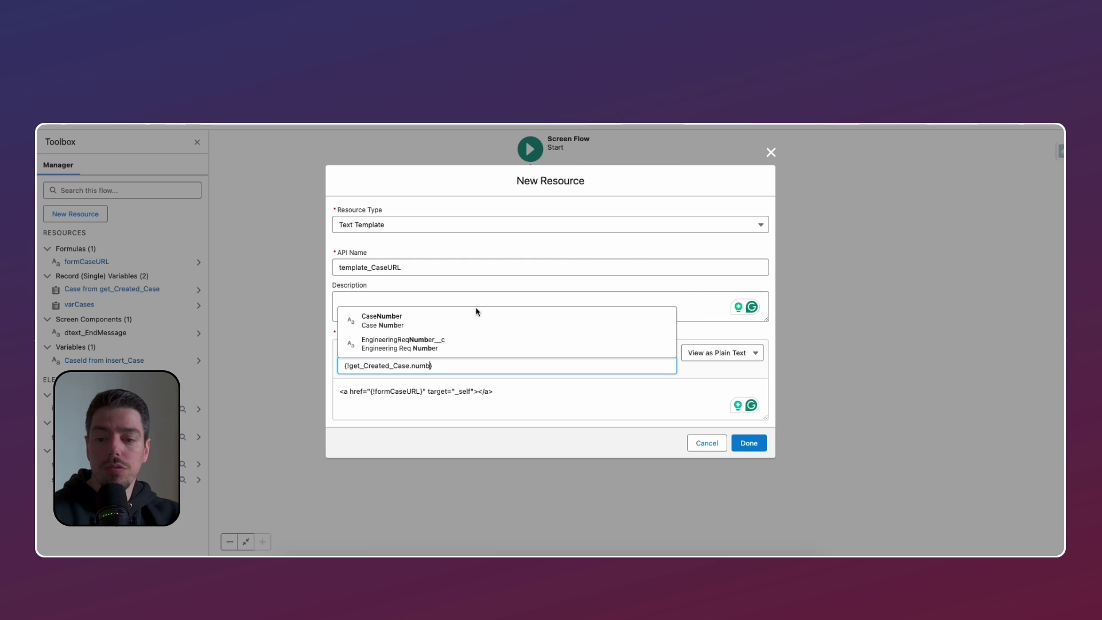
click(475, 318)
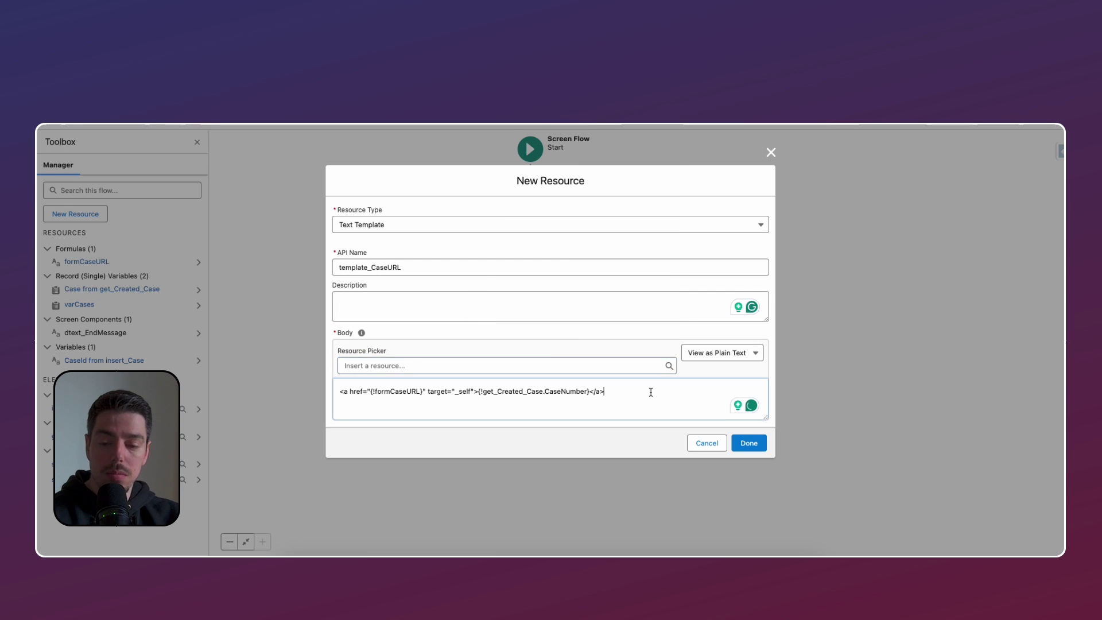
click(749, 443)
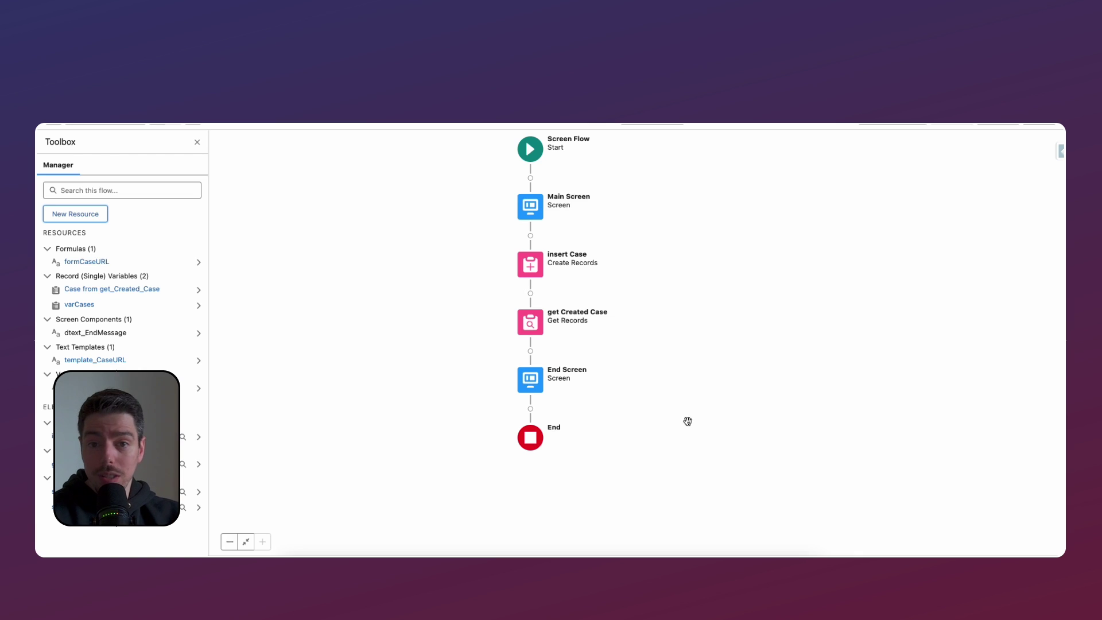
Step: Append {!template_CaseURL} after 'Case Number -' in the End Screen's display text and save the screen
double_click(531, 379)
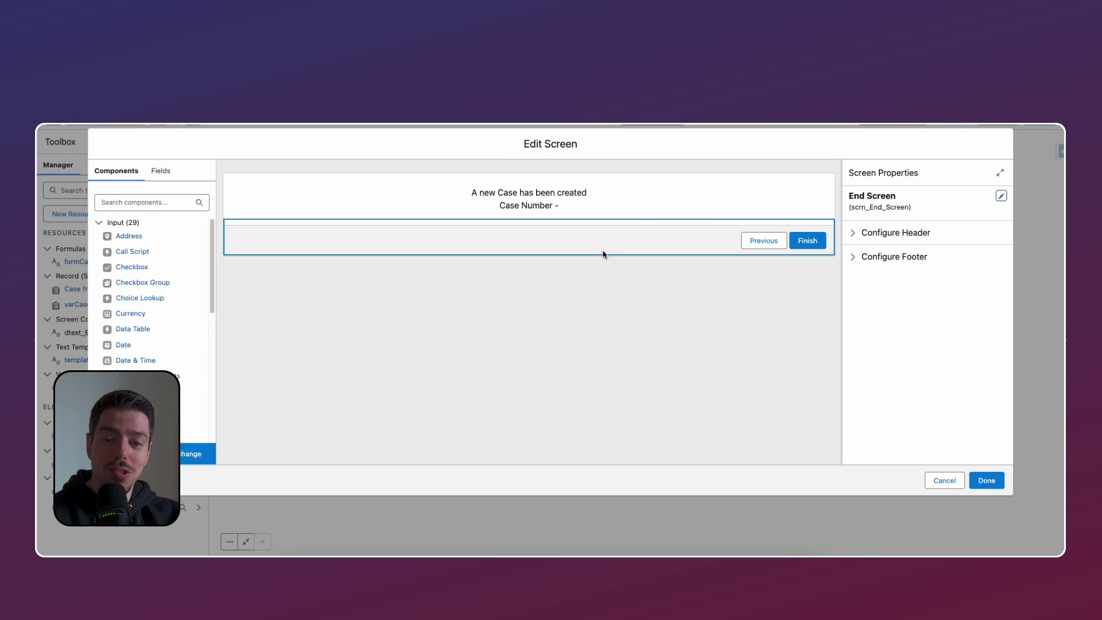
click(672, 209)
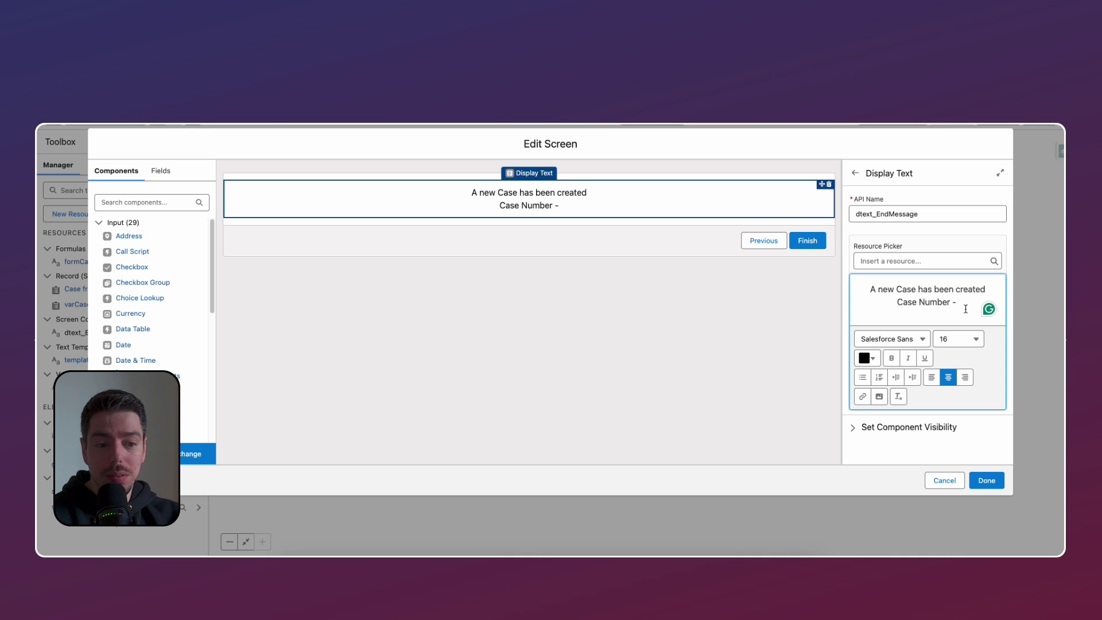
click(943, 263)
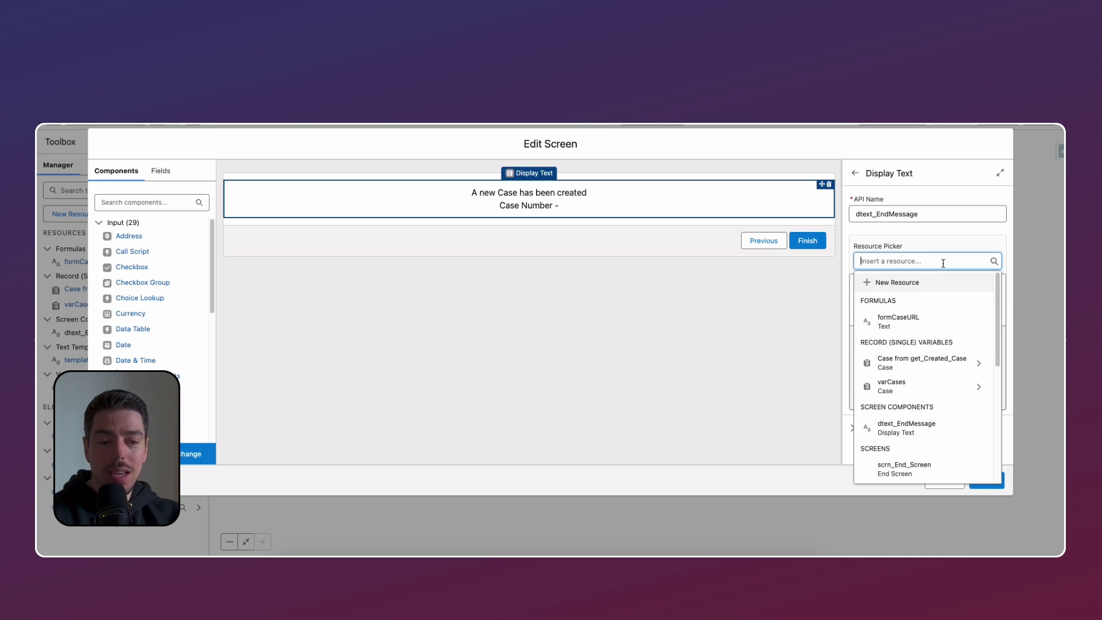
text(temp)
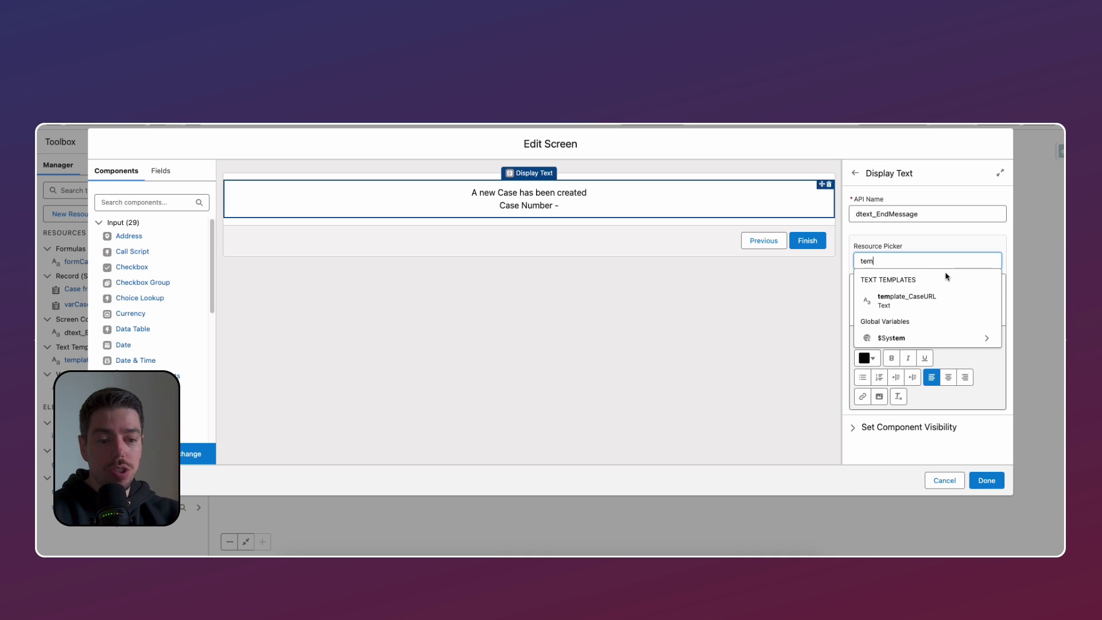
click(949, 307)
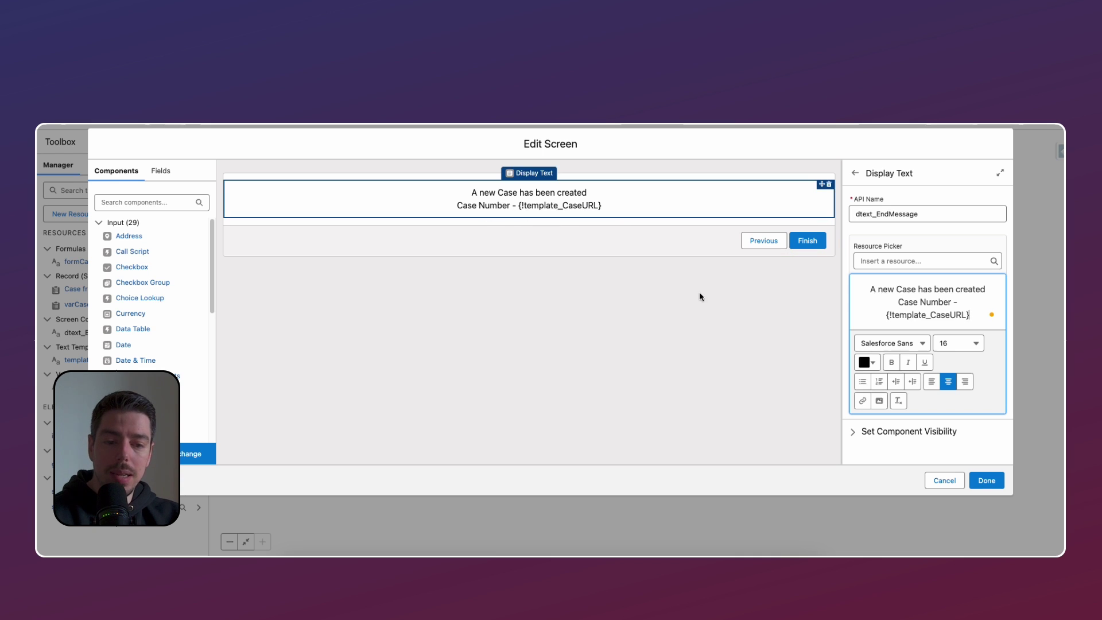
click(976, 482)
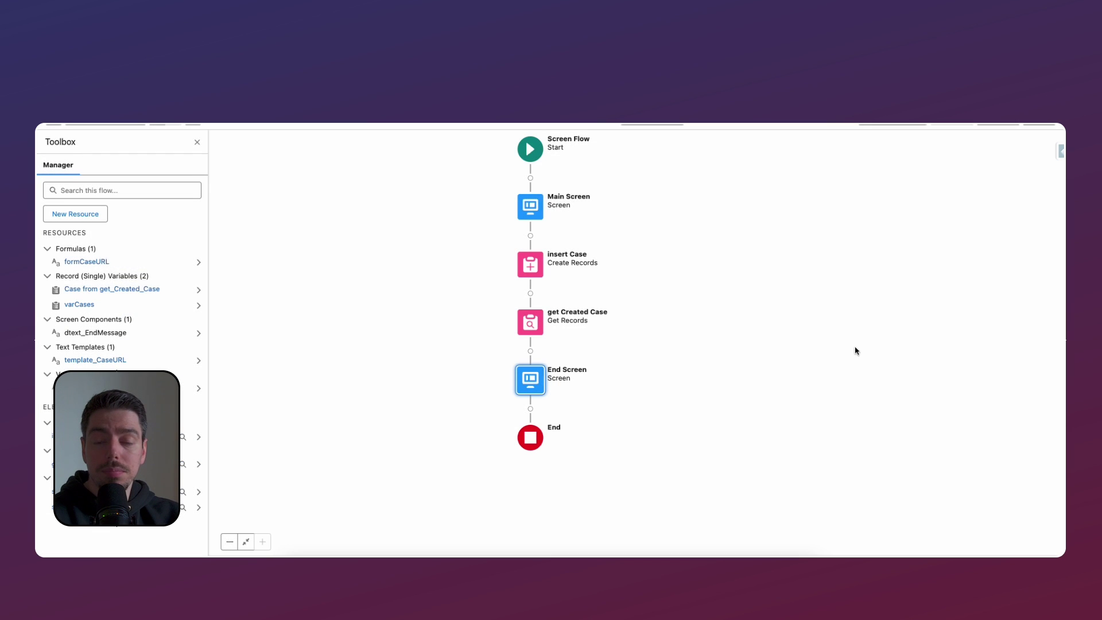
Step: Launch Create New Case from the contact's record page and select that contact
click(1019, 135)
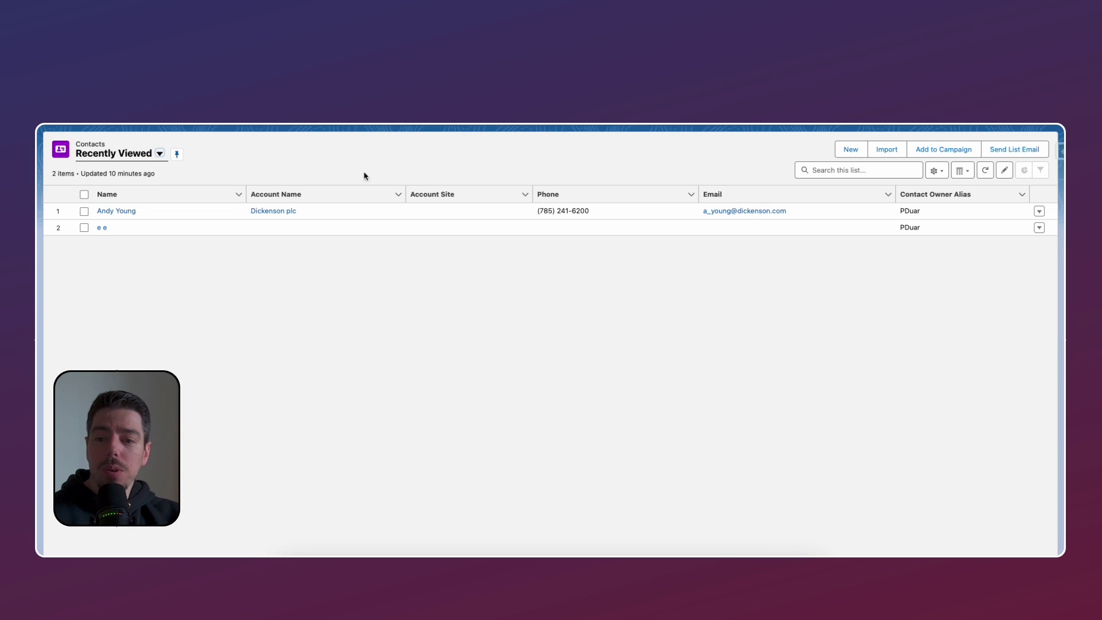
click(124, 209)
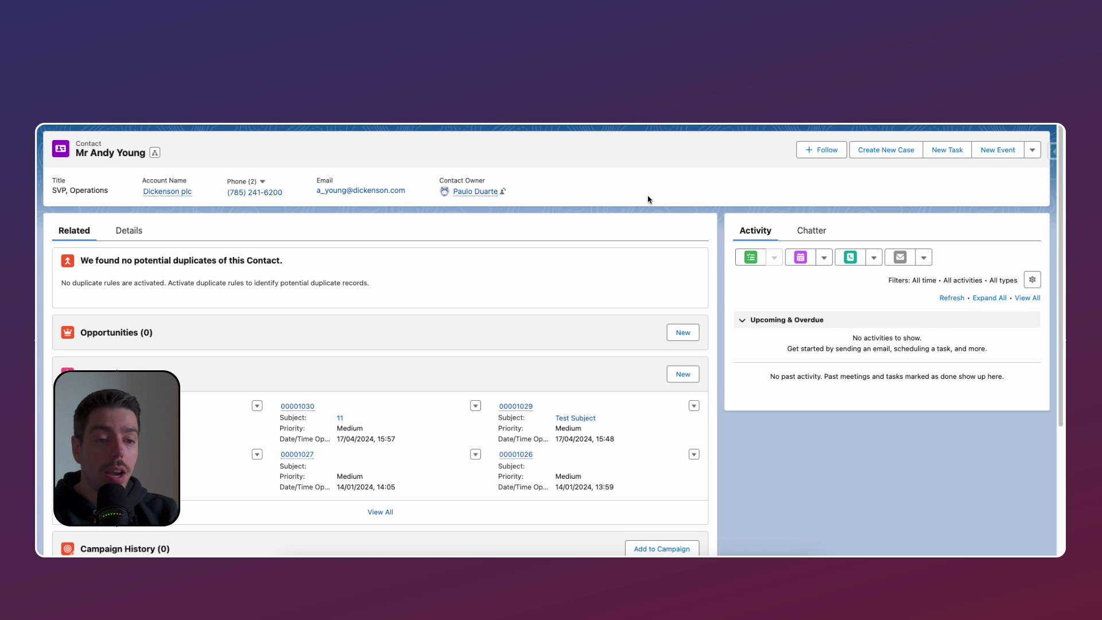
click(886, 151)
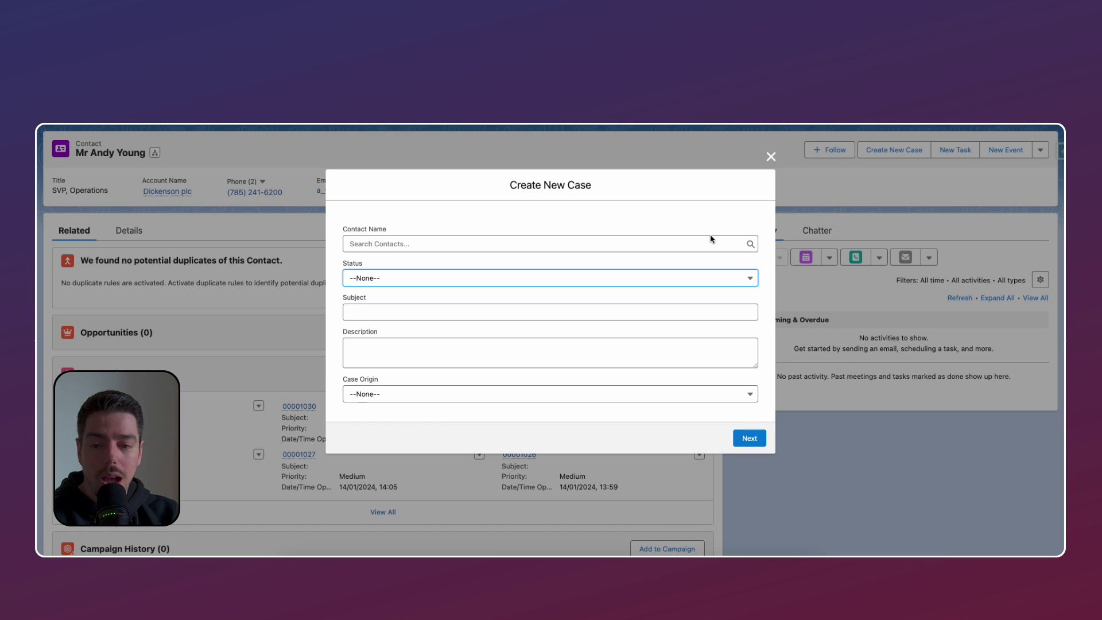
click(514, 243)
click(457, 285)
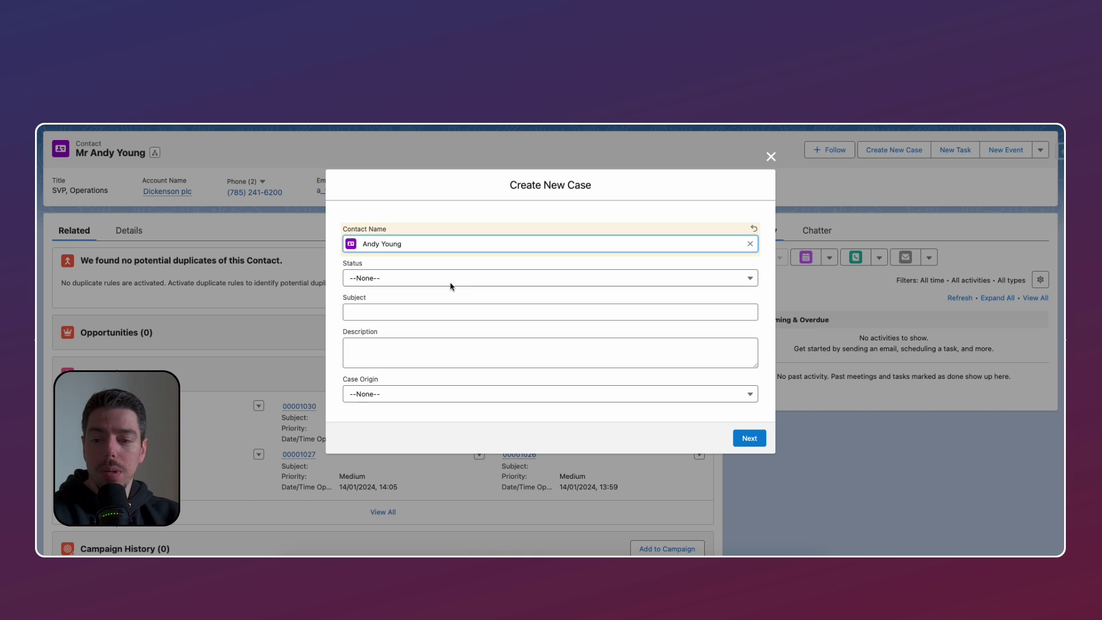
Step: Submit the case with Status New, subject 'New Case test 1', description 'desc', Origin Phone
click(451, 286)
click(433, 315)
click(434, 314)
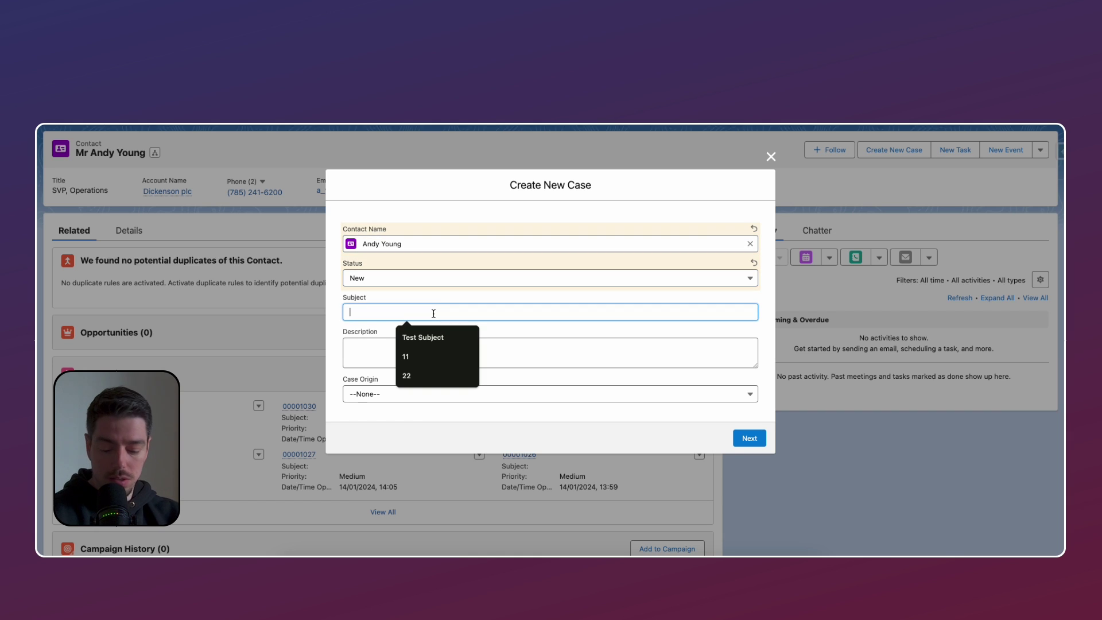
text(New Case test 1)
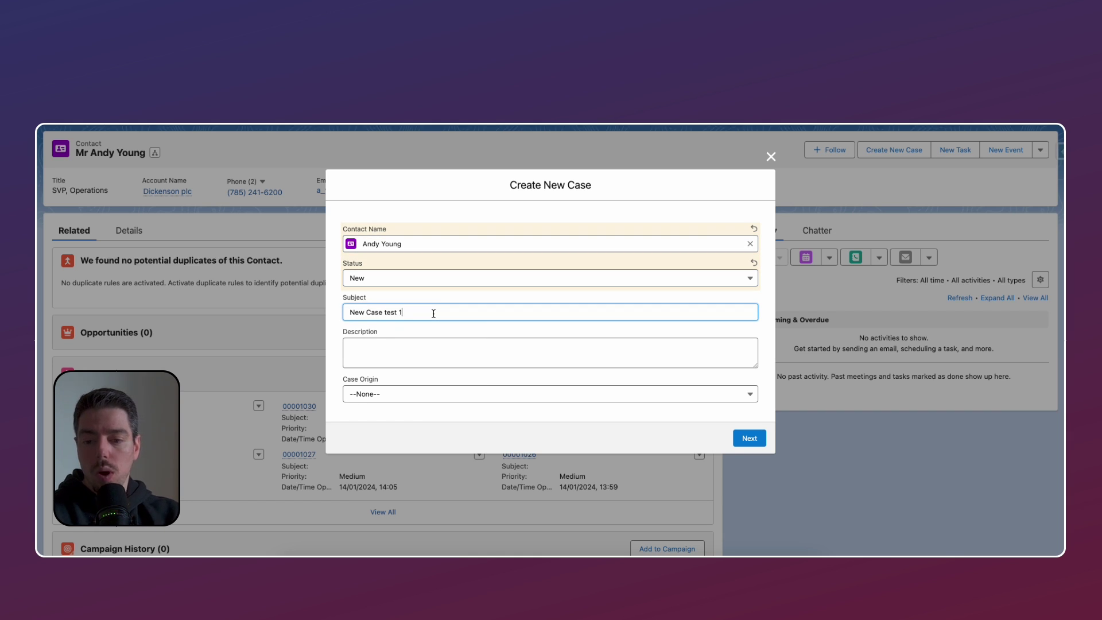
key(Tab)
text(desc)
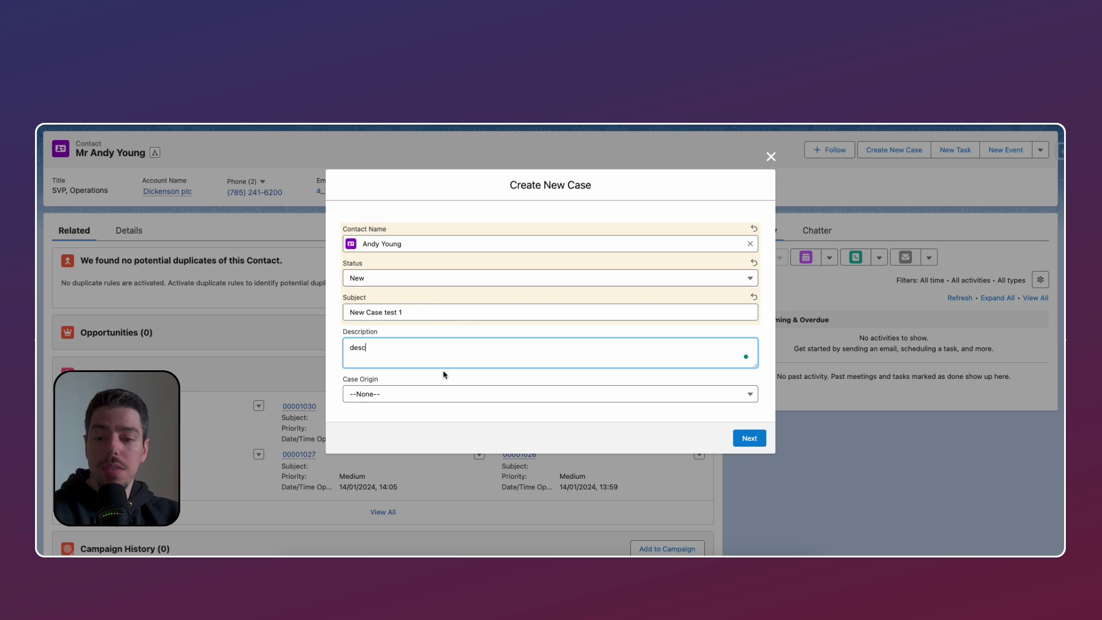
click(433, 395)
click(445, 431)
click(749, 442)
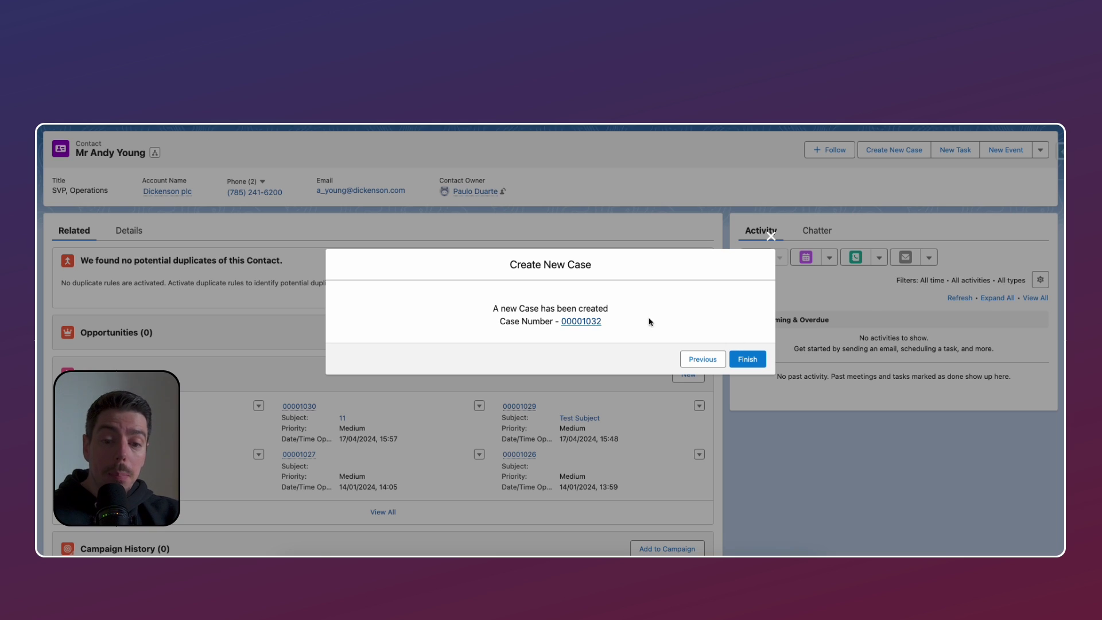
Step: Follow the case number link on the confirmation screen to the New Case test 1 record
click(575, 323)
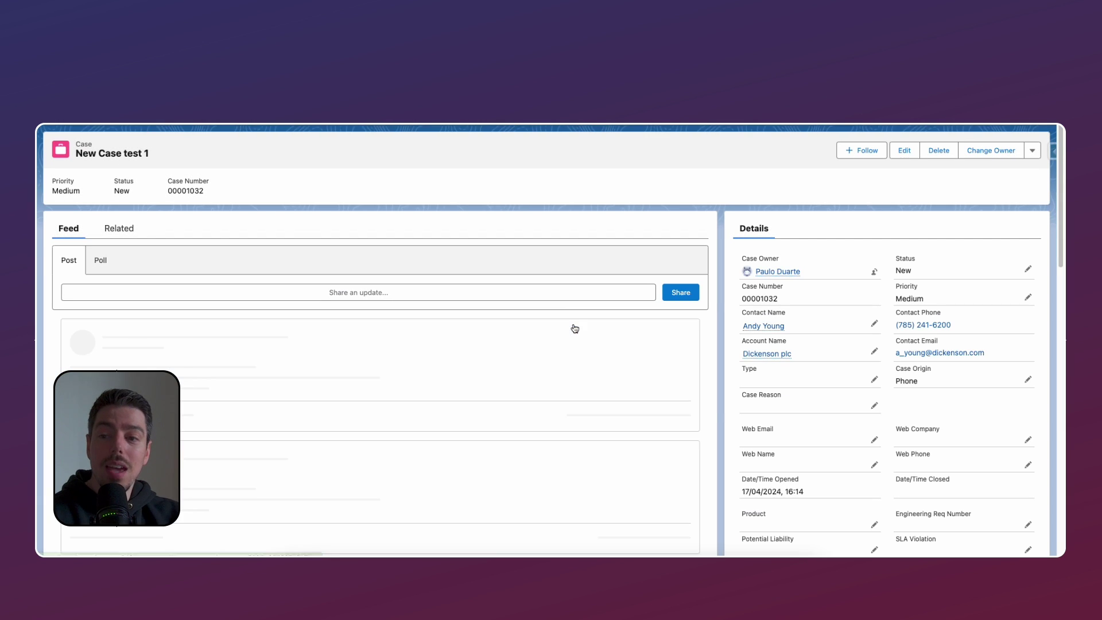